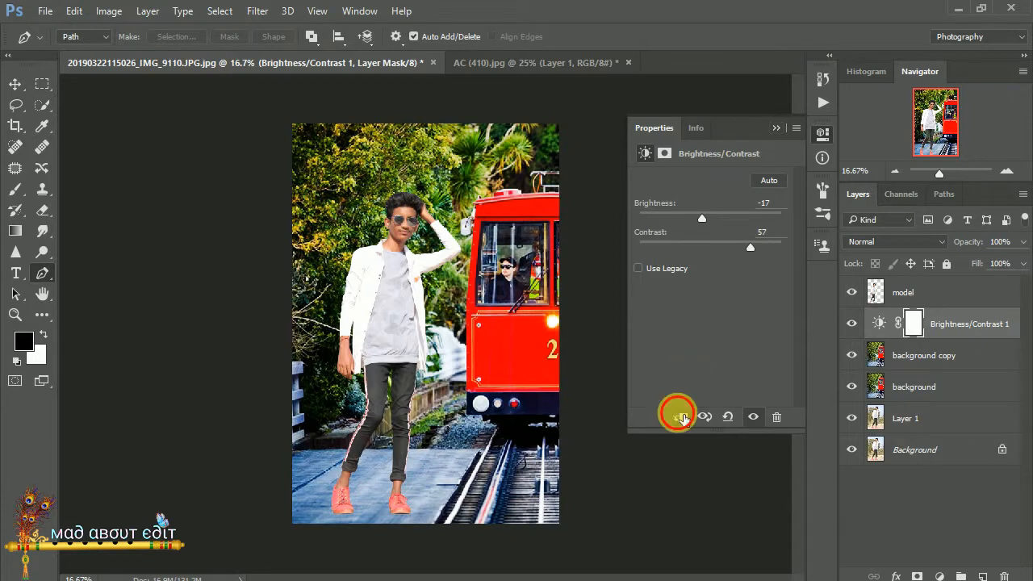
- Clip the first Brightness/Contrast adjustment to the background copy layer, and add another above the model layer with brightness 12 and contrast 11
left_click(682, 418)
left_click(777, 128)
left_click(890, 292)
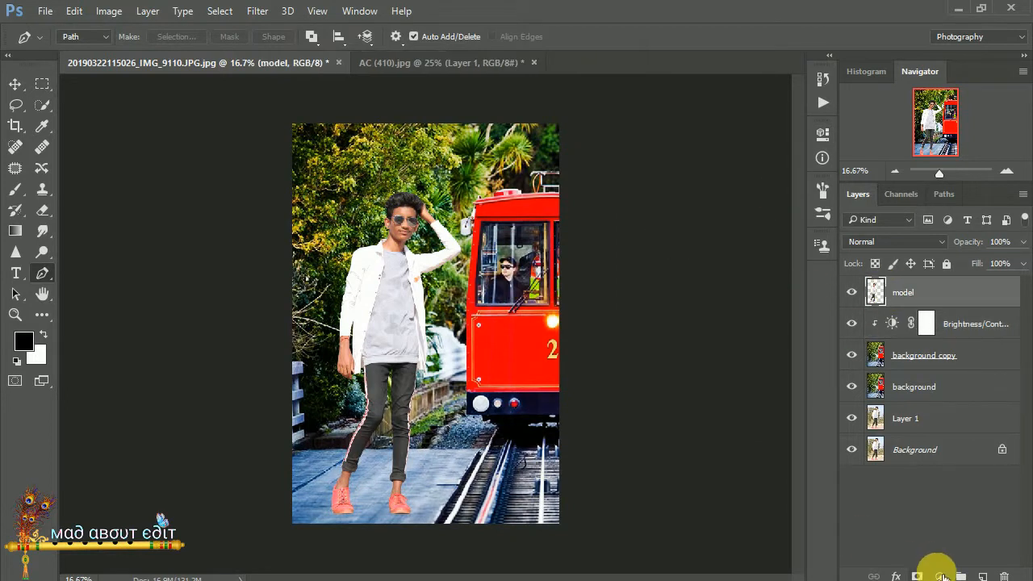
left_click(940, 576)
left_click(928, 279)
left_click_drag(710, 218, 725, 256)
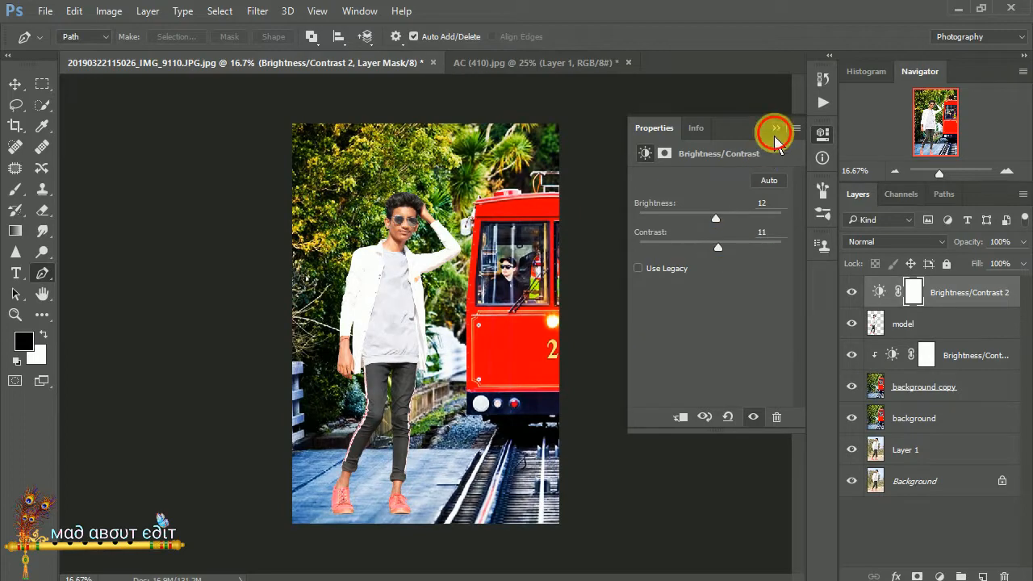
left_click(775, 129)
- Select the model layer and set up the Smudge tool with the 172 px scattered-dot brush tip
key("ctrl+plus")
key("ctrl+plus")
key("ctrl+plus")
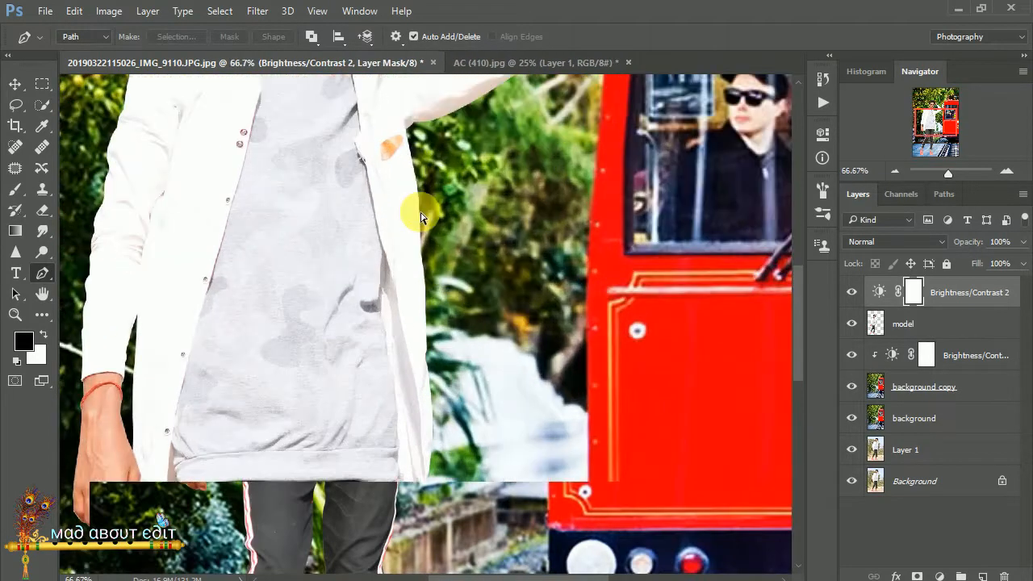
left_click_drag(422, 217, 432, 303)
left_click(904, 324)
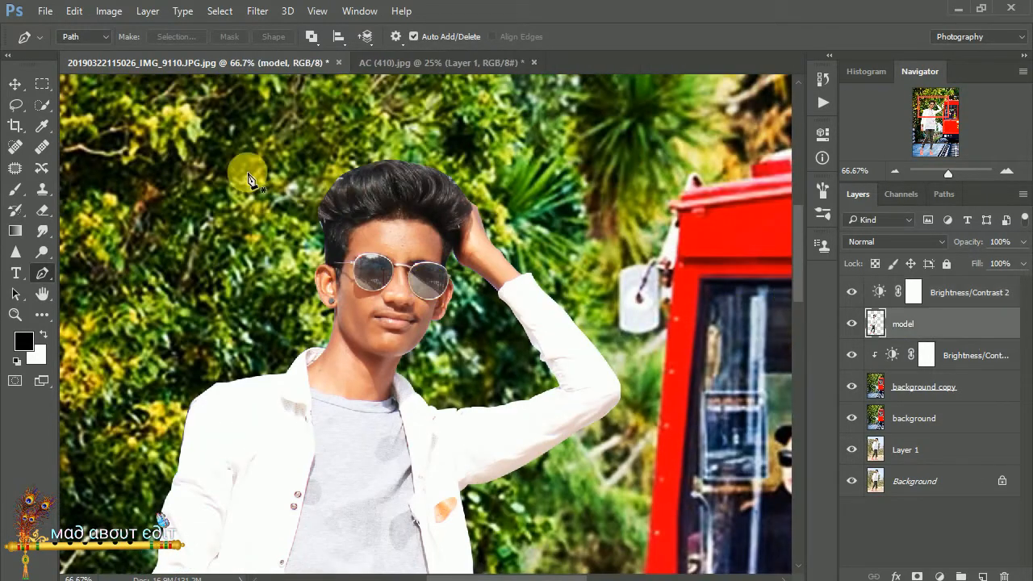
left_click(41, 231)
right_click(195, 160)
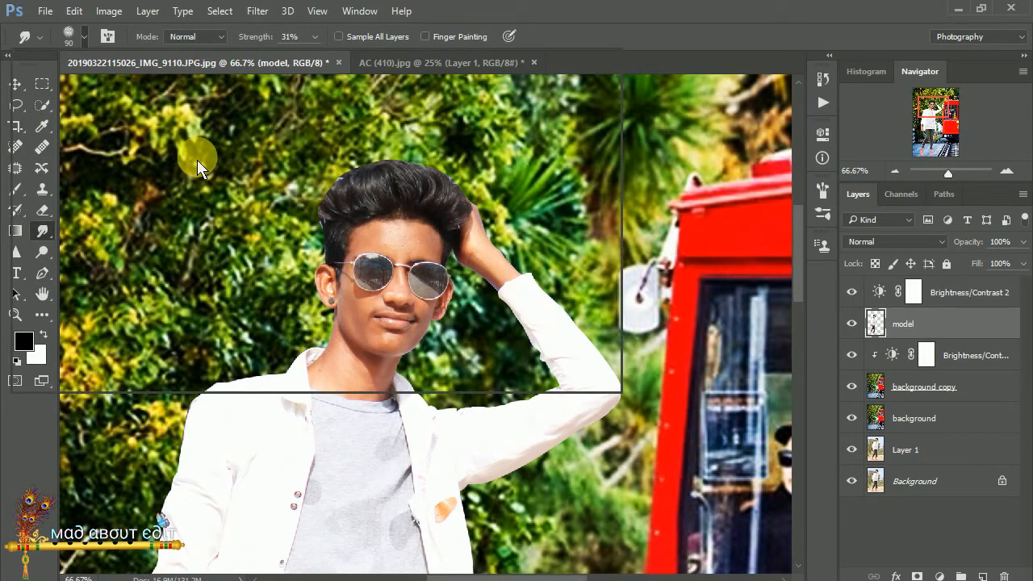
left_click(344, 316)
left_click(84, 37)
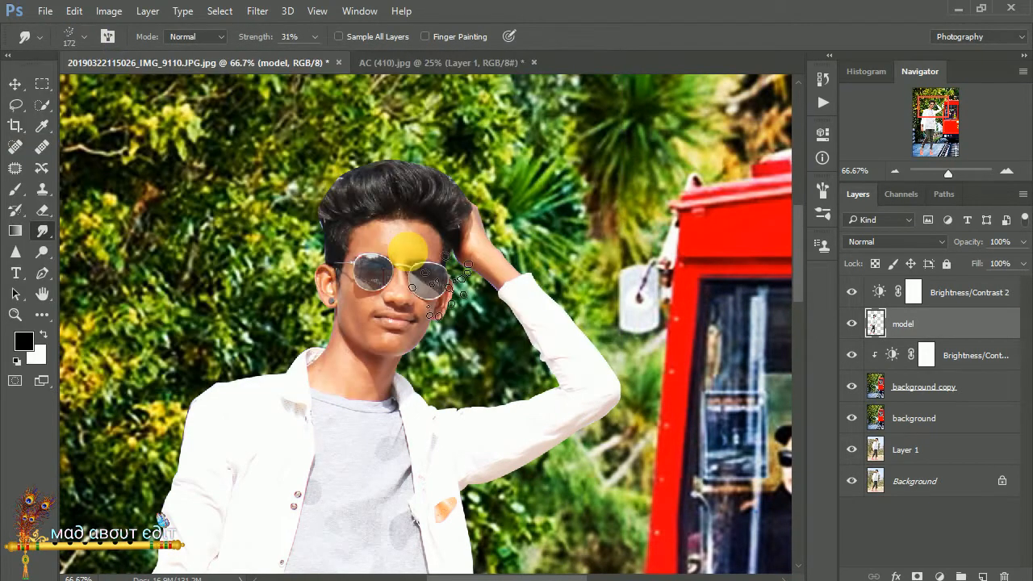
- Set the Smudge brush to about 60 px and its strength to 68% for work on the hair
key("ctrl+plus")
key("ctrl+plus")
left_click_drag(351, 211, 466, 478)
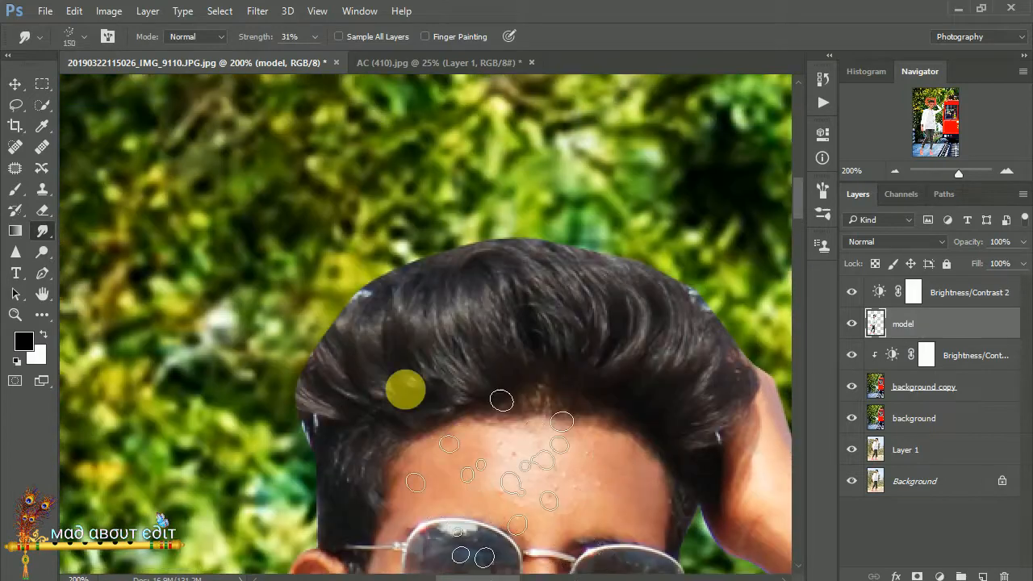
key("bracketleft")
key("bracketleft")
key("bracketleft")
key("bracketleft")
key("bracketleft")
key("bracketleft")
left_click_drag(284, 50, 288, 50)
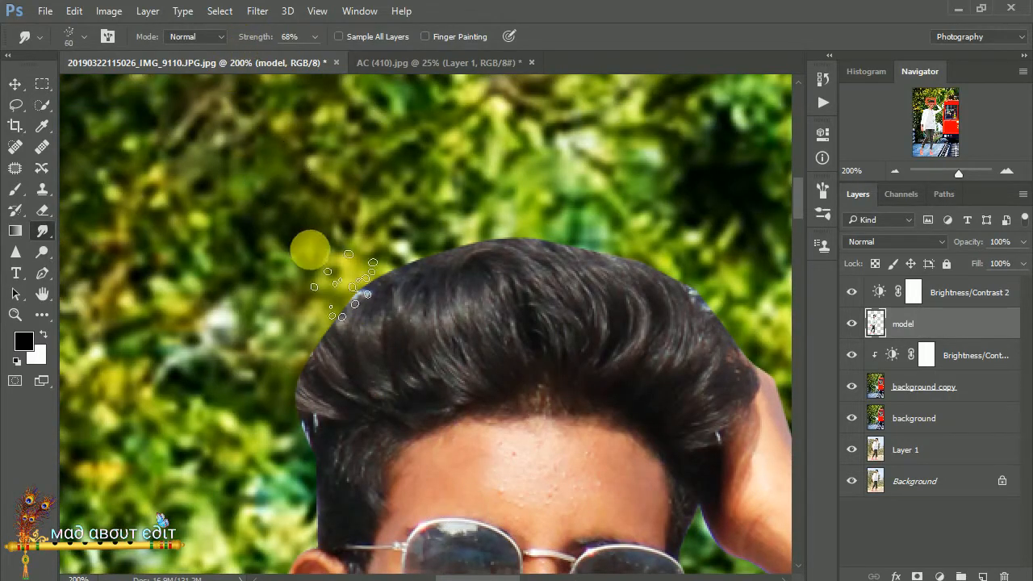
- Smudge the model's hair upward from the hairline past its outer edge to create longer, spiky strands
key("bracketleft")
left_click_drag(377, 419, 368, 250)
left_click_drag(369, 446, 342, 275)
left_click_drag(351, 379, 365, 210)
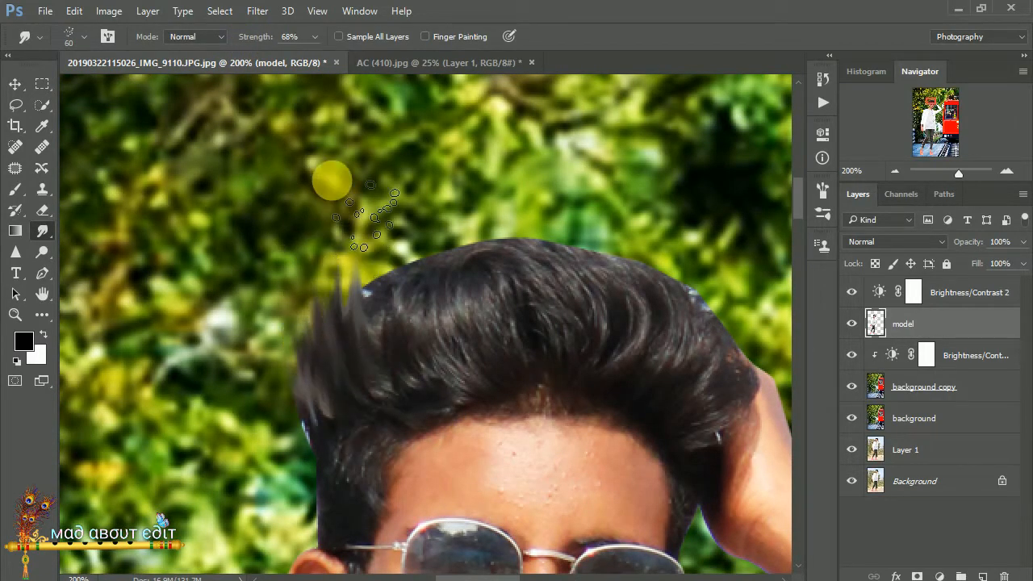
key("ctrl+minus")
key("ctrl+minus")
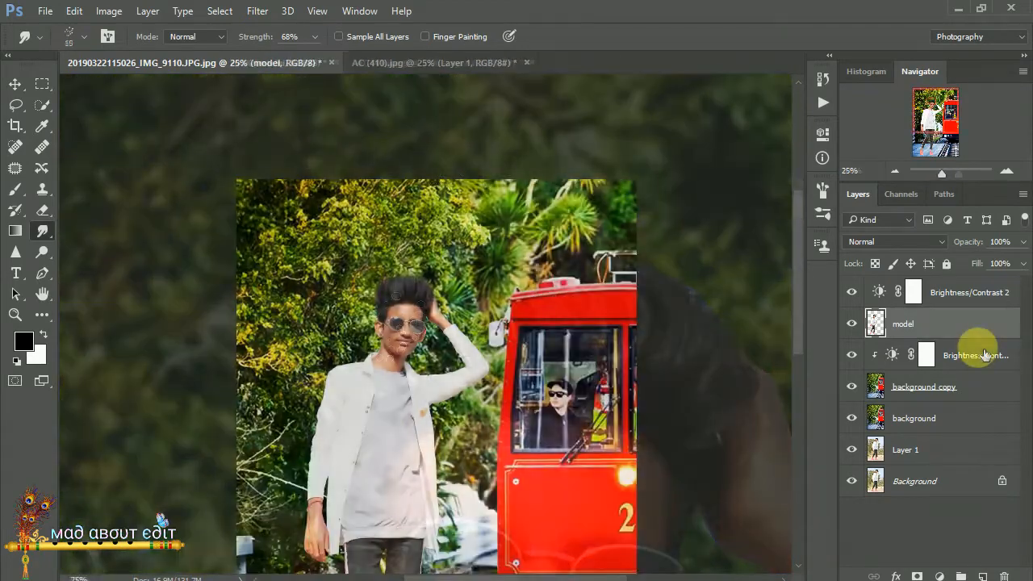
- Switch the Smudge tool to the 104 px textured brush tip and set its strength to 20% for the face
key("ctrl+plus")
key("ctrl+plus")
key("ctrl+plus")
key("ctrl+plus")
key("ctrl+plus")
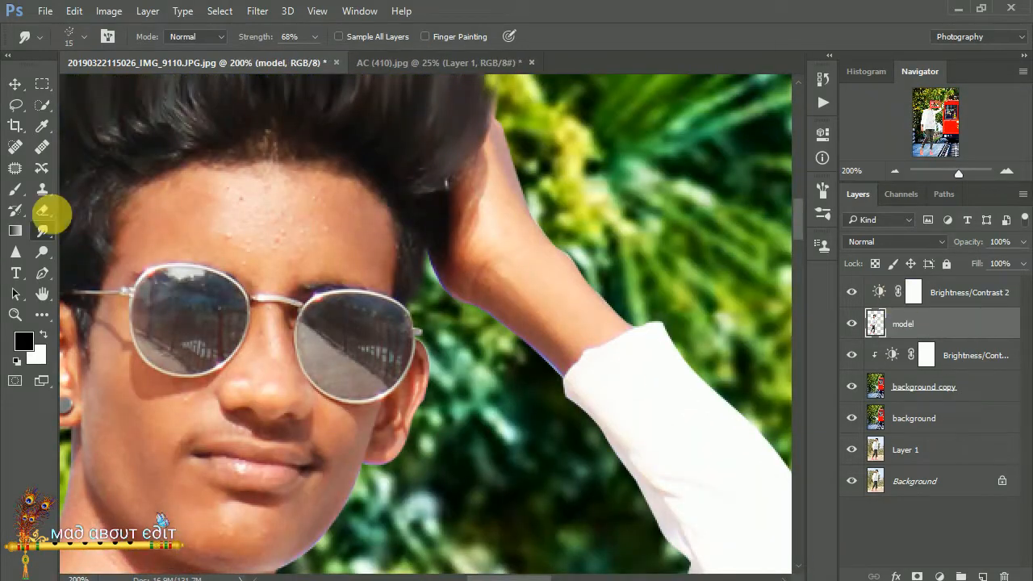
left_click(85, 42)
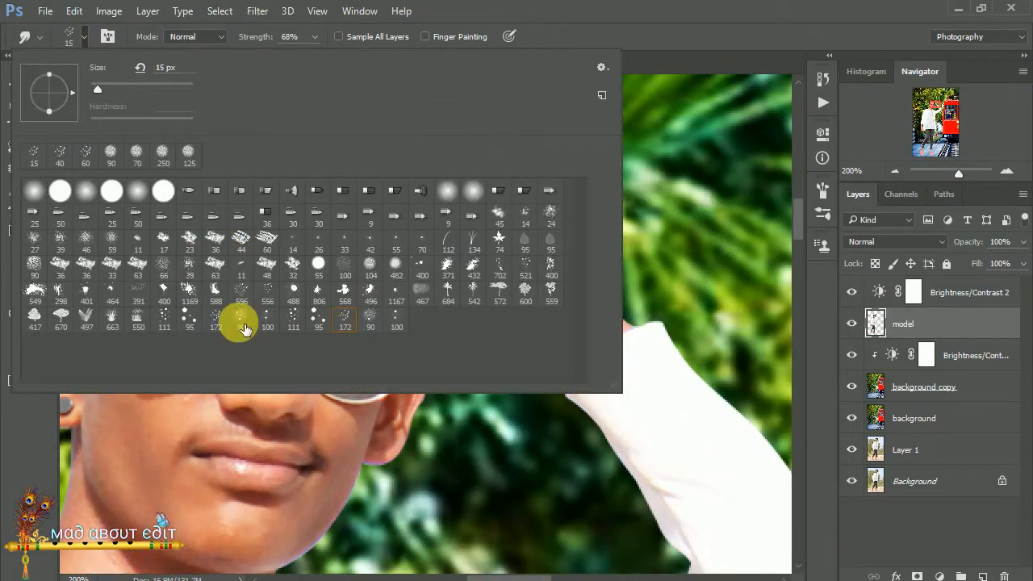
left_click(372, 271)
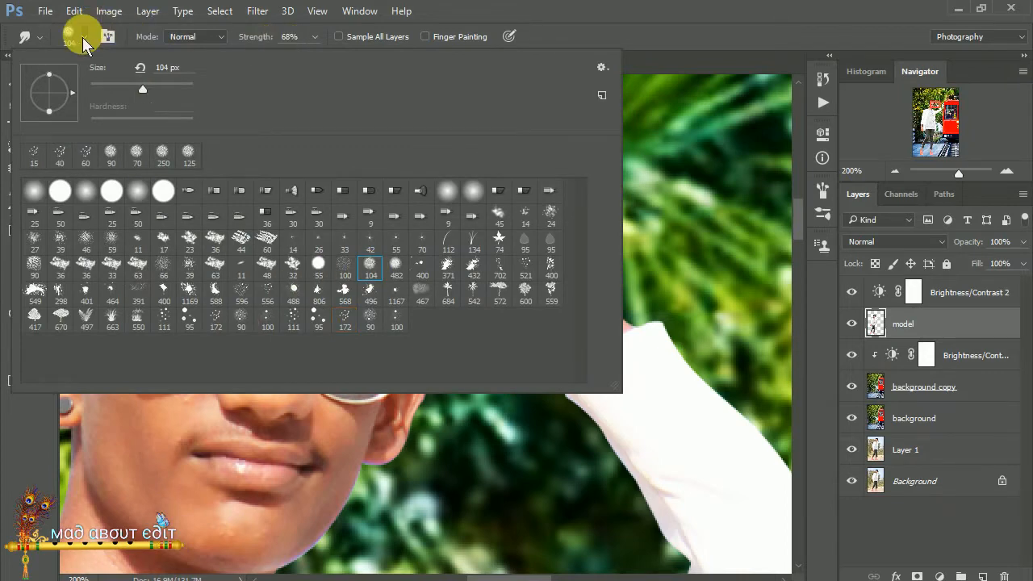
left_click(84, 40)
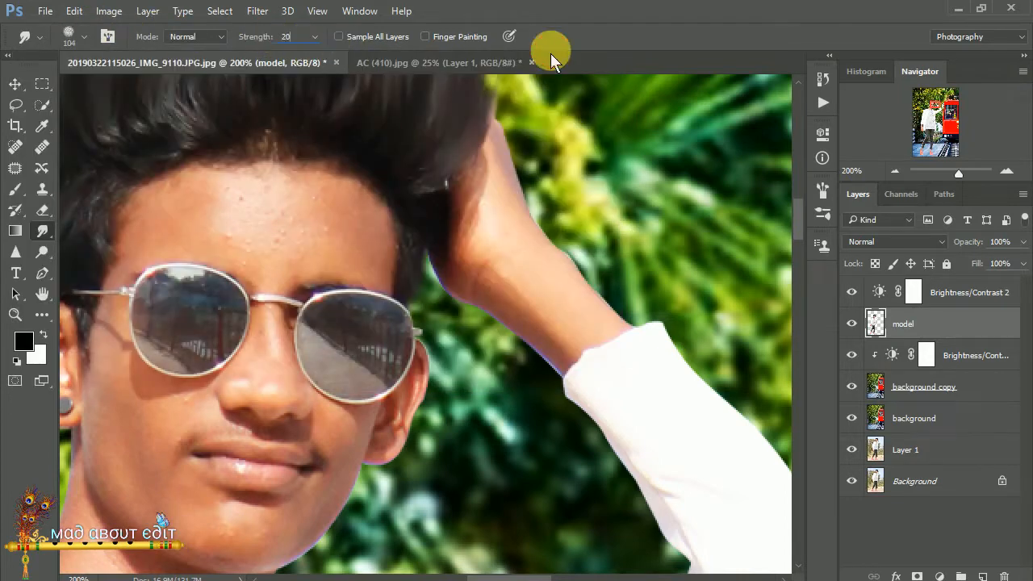
left_click_drag(396, 226, 575, 268)
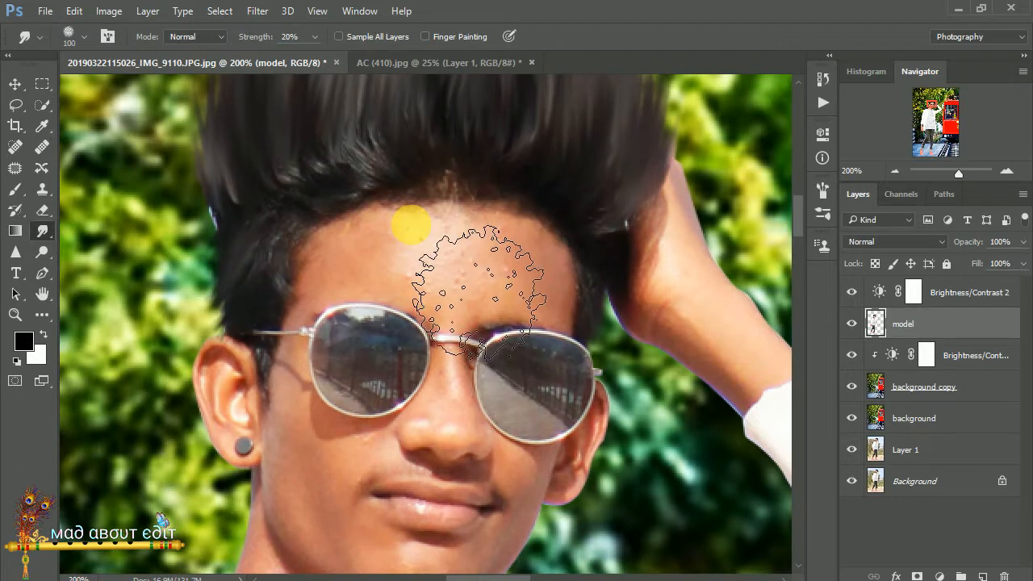
- Smooth the skin across the model's forehead with the Smudge tool, using brush sizes of about 60 and 45 px
key("bracketleft")
key("bracketleft")
key("bracketleft")
key("ctrl+plus")
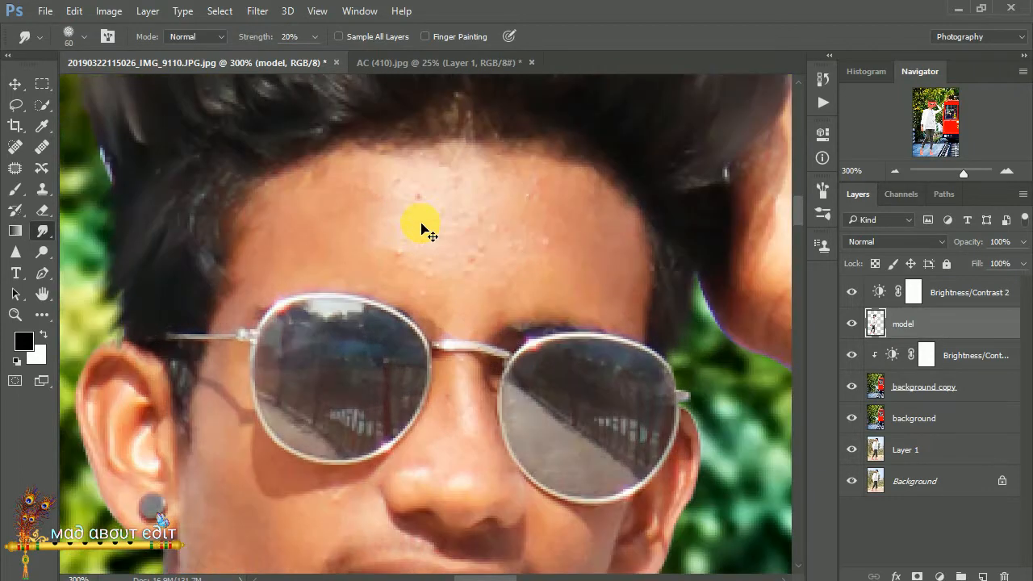
mouse_move(468, 290)
left_mouse_down()
mouse_move(592, 296)
mouse_move(546, 318)
mouse_move(486, 316)
left_mouse_up()
key("bracketleft")
key("bracketleft")
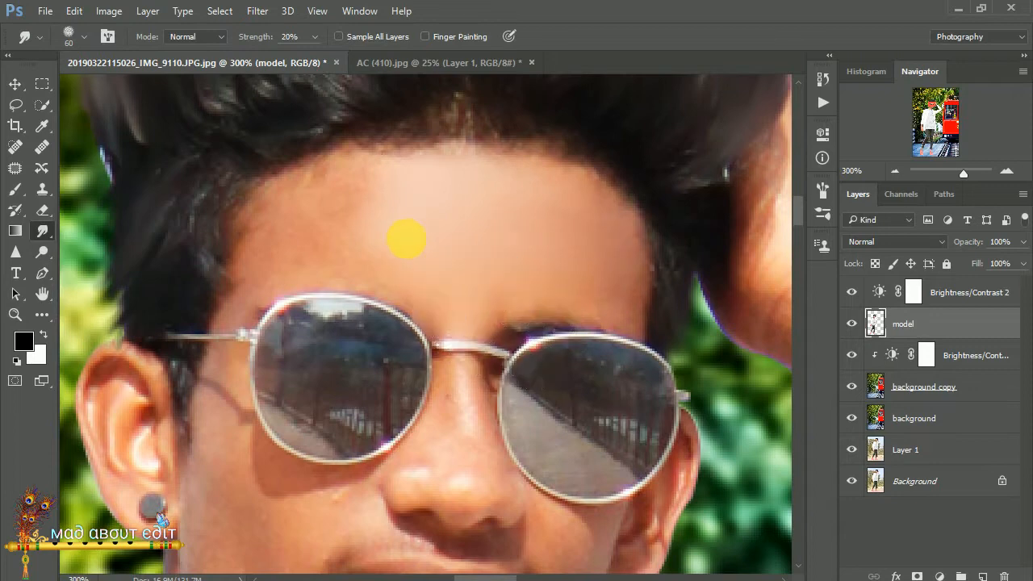
mouse_move(361, 257)
left_mouse_down()
mouse_move(362, 294)
mouse_move(423, 285)
mouse_move(306, 282)
mouse_move(413, 245)
mouse_move(525, 229)
left_mouse_up()
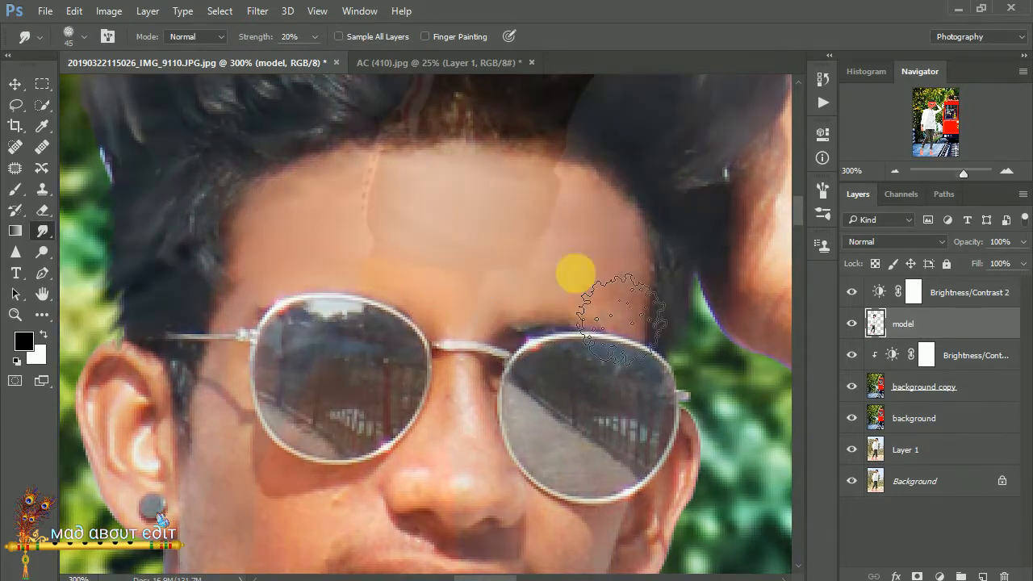
key("bracketright")
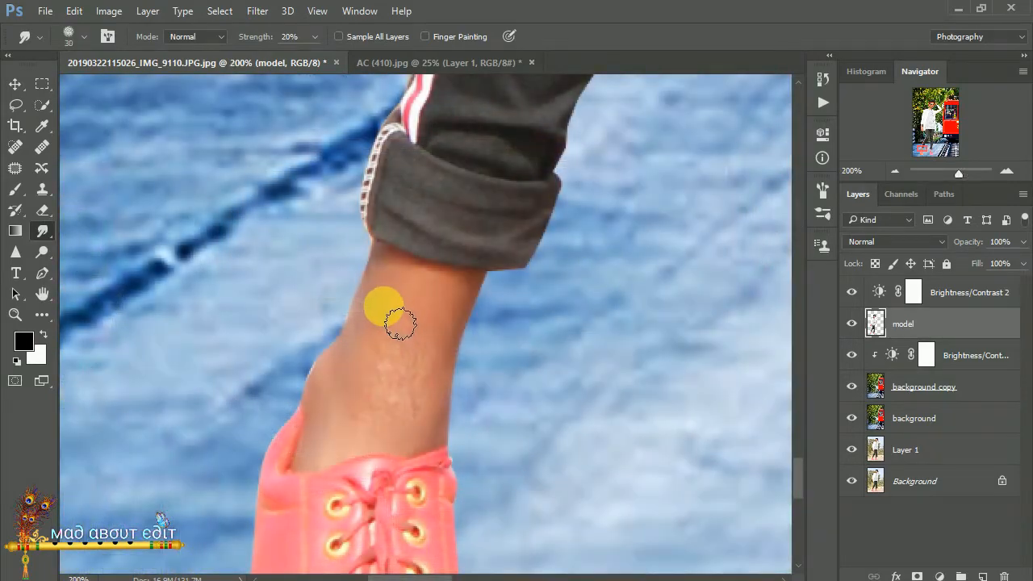
- Smooth the skin on both of the model's ankles with a Smudge brush of about 30 to 35 px
mouse_move(408, 331)
left_mouse_down()
mouse_move(375, 440)
mouse_move(386, 448)
mouse_move(417, 424)
mouse_move(424, 363)
mouse_move(437, 420)
mouse_move(442, 386)
mouse_move(426, 332)
mouse_move(398, 329)
mouse_move(418, 355)
mouse_move(368, 441)
mouse_move(438, 419)
left_mouse_up()
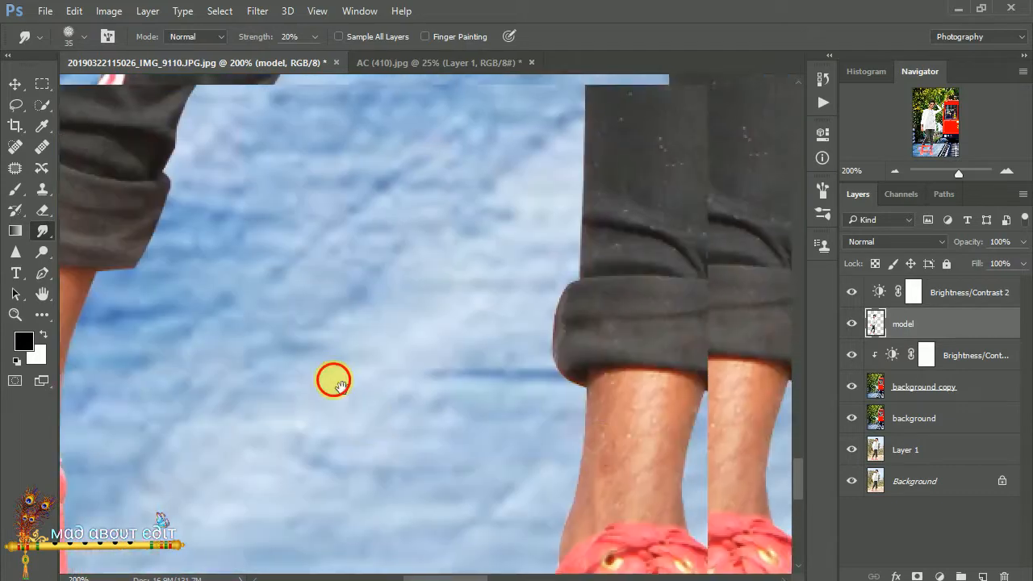
mouse_move(504, 419)
left_mouse_down()
mouse_move(541, 393)
mouse_move(540, 410)
mouse_move(584, 392)
mouse_move(599, 433)
mouse_move(603, 506)
mouse_move(492, 534)
mouse_move(535, 433)
mouse_move(560, 484)
mouse_move(536, 424)
mouse_move(584, 449)
mouse_move(567, 484)
mouse_move(538, 438)
left_mouse_up()
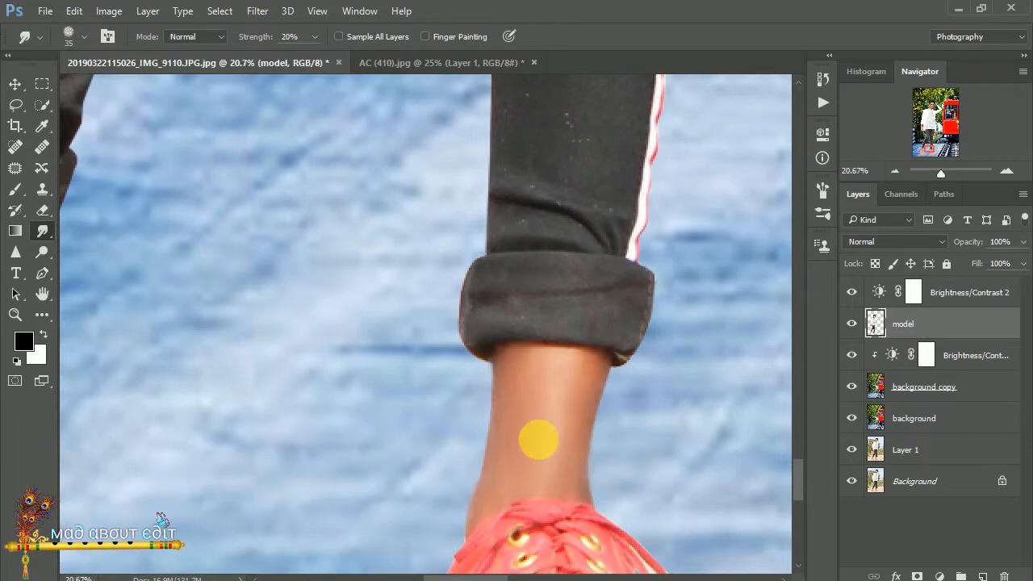
key("ctrl+0")
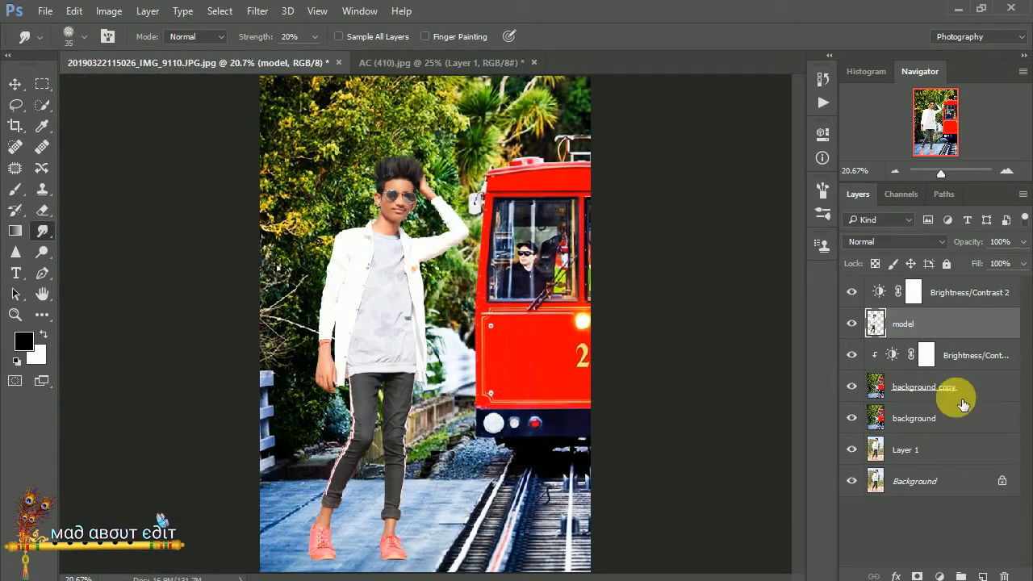
- Create an empty layer directly beneath the model layer and ready the Brush tool with black for painting around the shoes
left_click(943, 354)
left_click(982, 577)
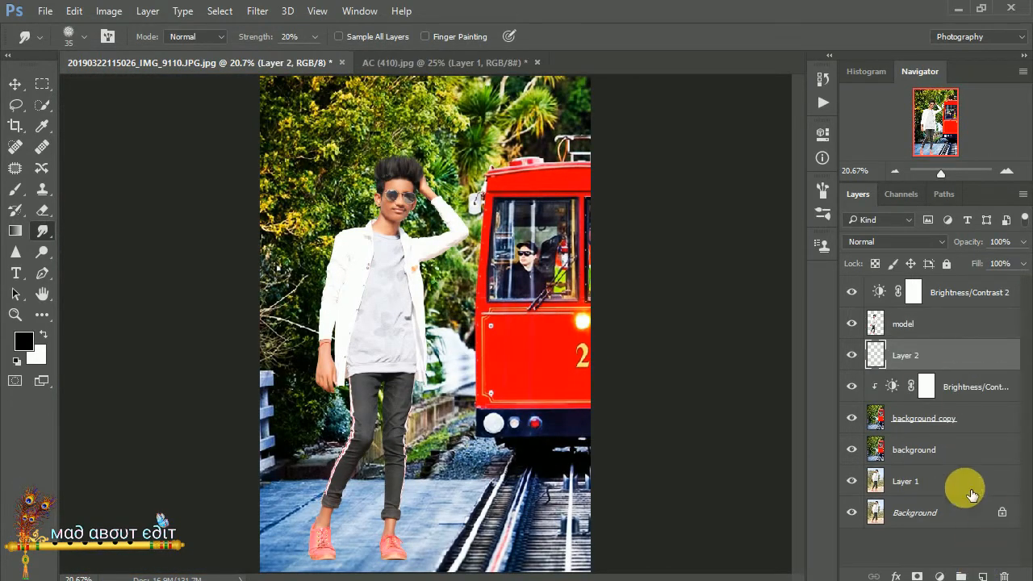
left_click(15, 189)
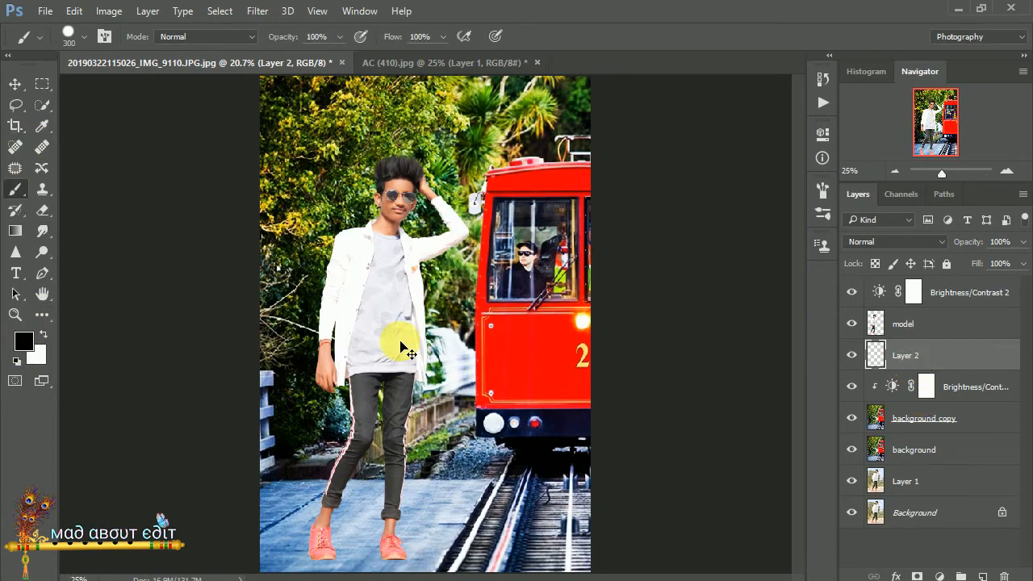
key("ctrl+plus")
key("ctrl+plus")
key("ctrl+plus")
left_click_drag(388, 392, 504, 105)
left_click_drag(419, 323, 510, 124)
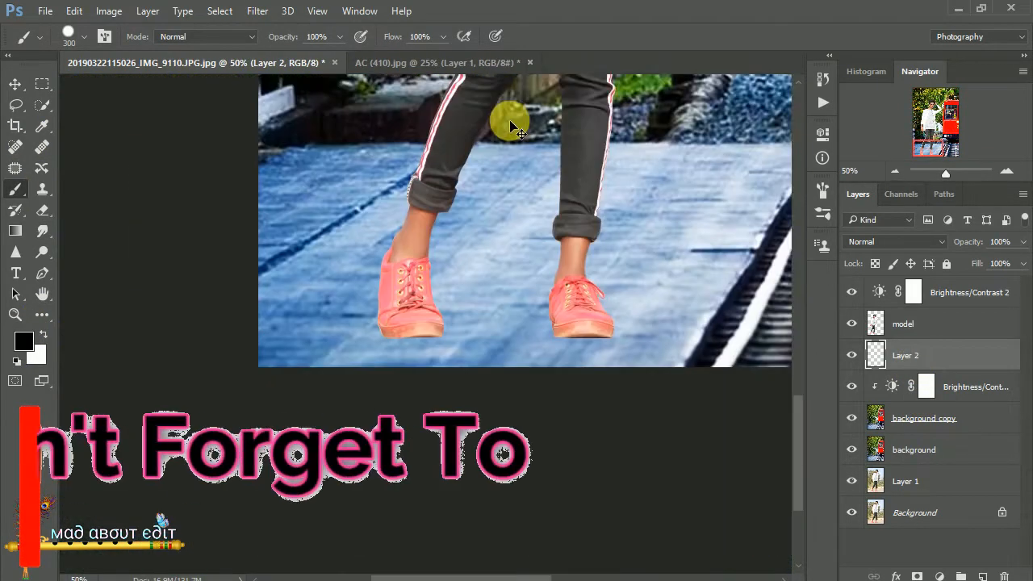
key("ctrl+plus")
key("ctrl+plus")
left_click_drag(476, 193, 531, 249)
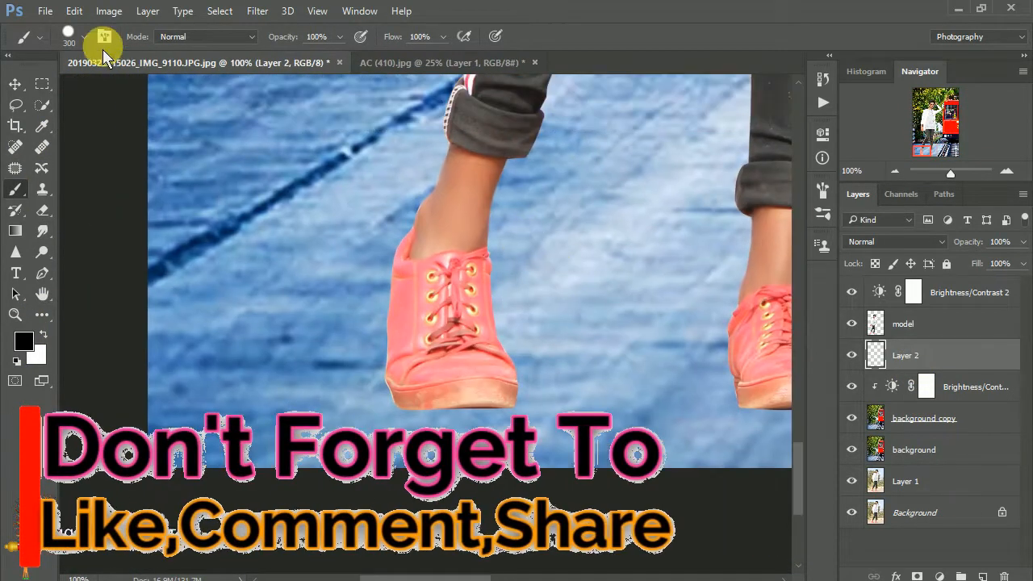
- Paint soft black shadows around both shoes with a 35 px brush at 0% hardness, and lower the shadow layer's opacity to 37%
right_click(371, 231)
left_click(98, 197)
left_click(83, 35)
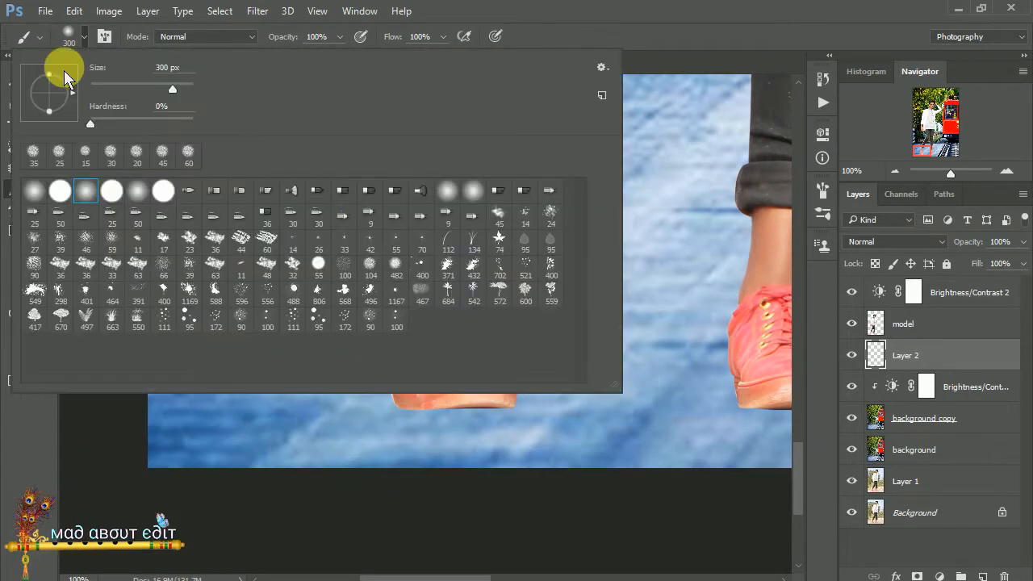
left_click(82, 38)
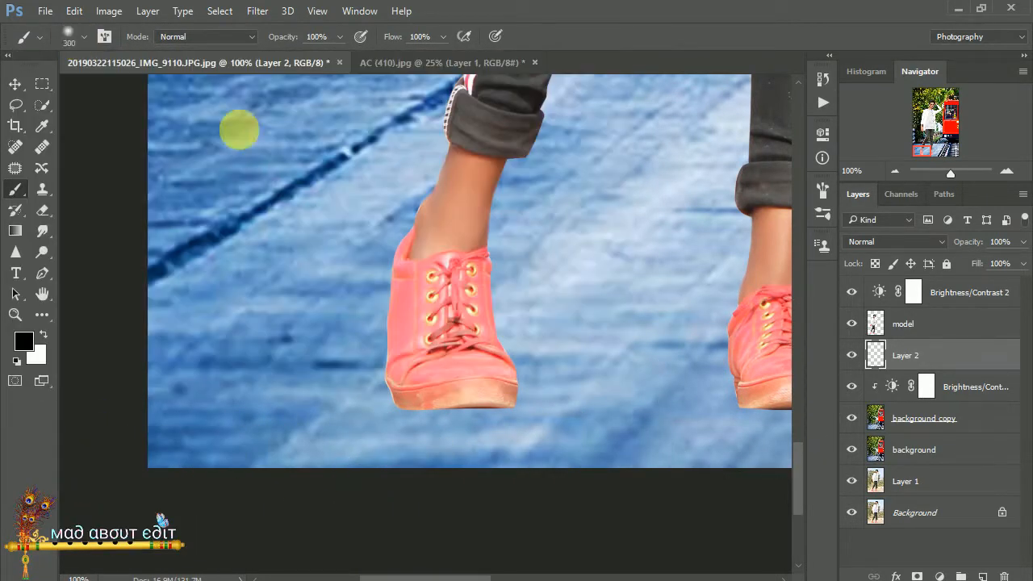
key("bracketleft")
mouse_move(403, 301)
left_mouse_down()
mouse_move(397, 396)
mouse_move(423, 429)
mouse_move(497, 426)
mouse_move(523, 397)
mouse_move(497, 322)
mouse_move(459, 279)
mouse_move(418, 391)
mouse_move(507, 415)
left_mouse_up()
left_click_drag(745, 274, 462, 262)
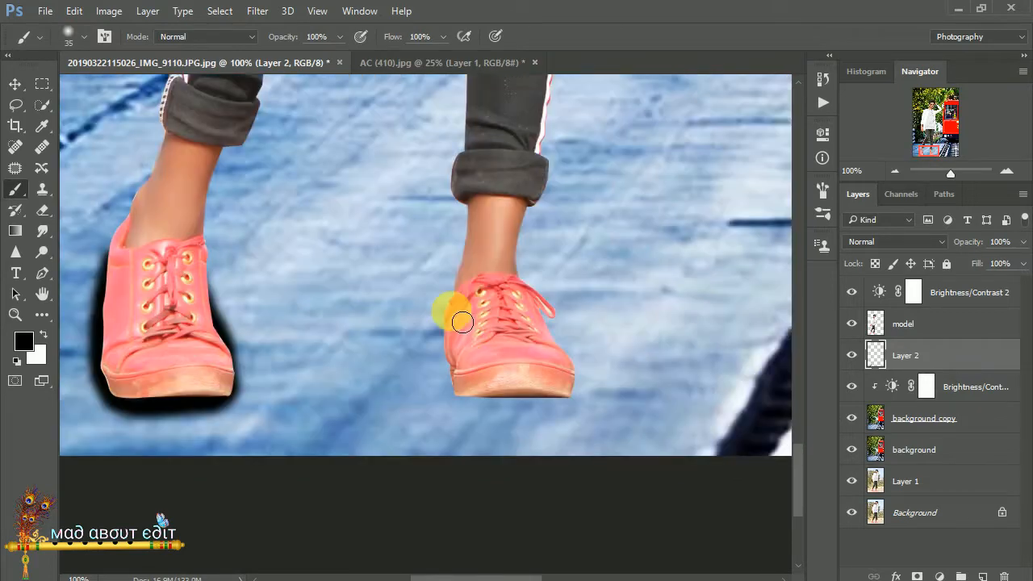
mouse_move(460, 321)
left_mouse_down()
mouse_move(467, 402)
mouse_move(560, 410)
mouse_move(537, 318)
left_mouse_up()
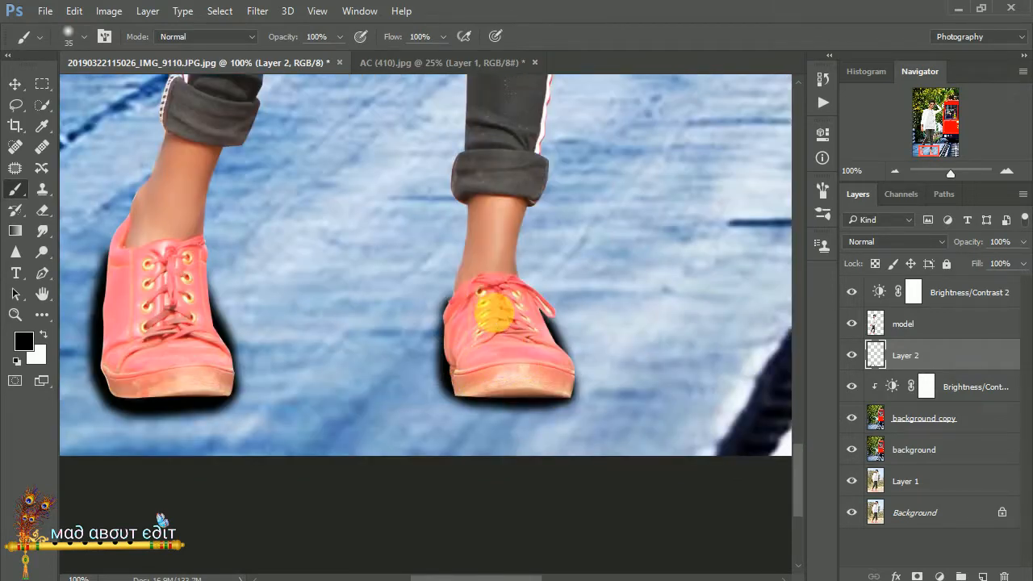
scroll(492, 313, "down", 5)
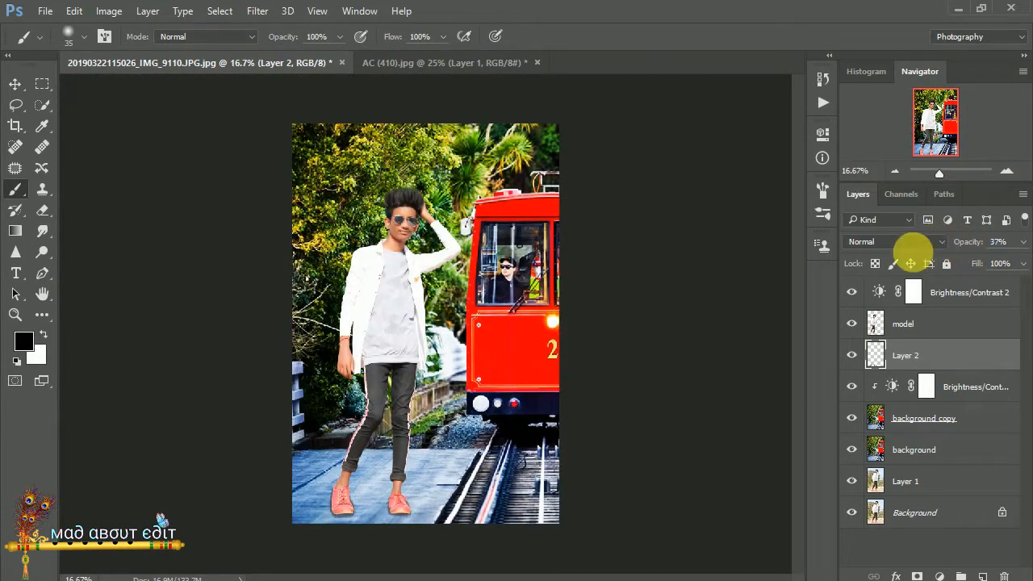
- Duplicate the model layer and rename the original layer below the copy to "model sado"
left_click(926, 327)
key("ctrl+j")
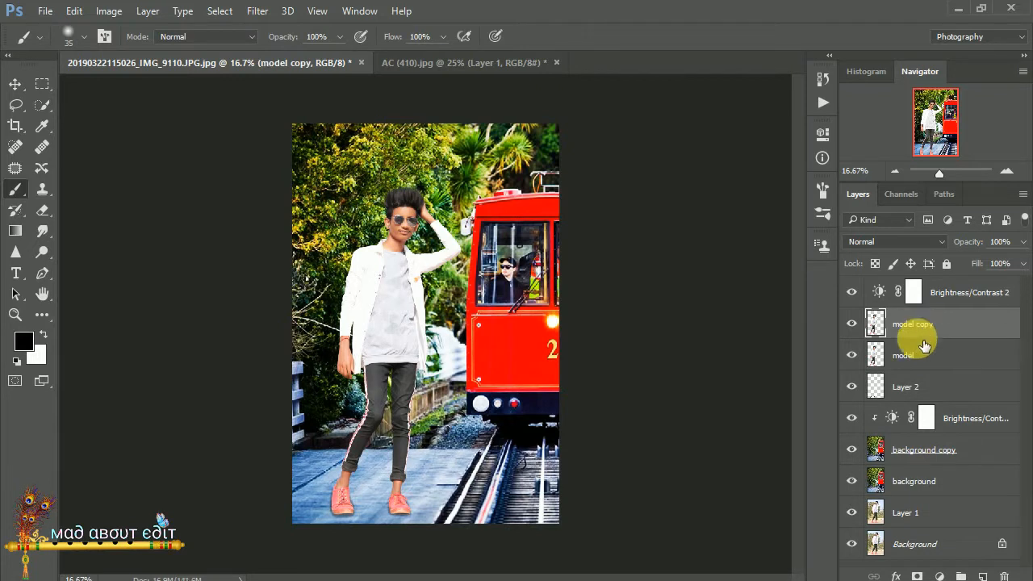
left_click(902, 358)
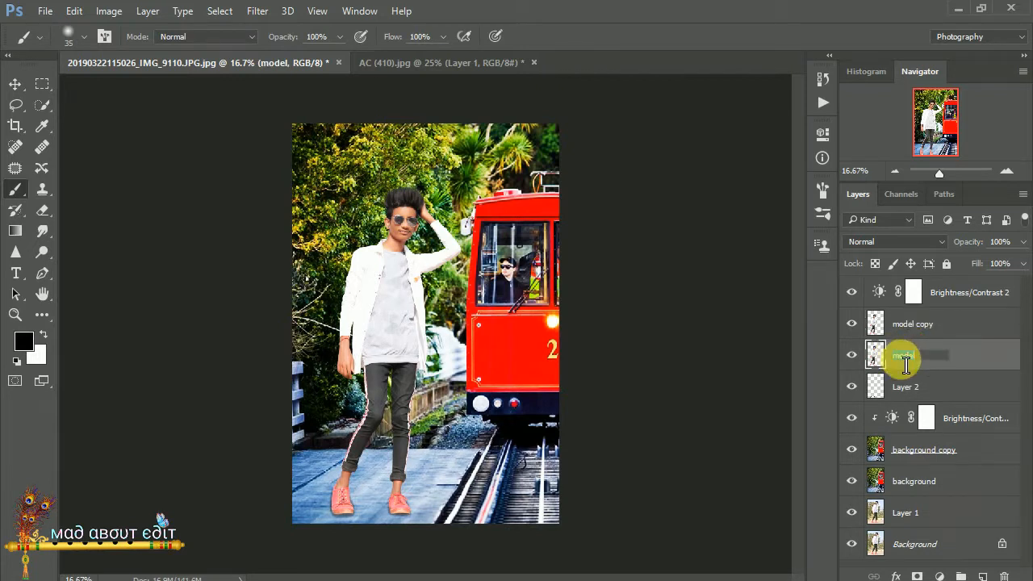
key("Return")
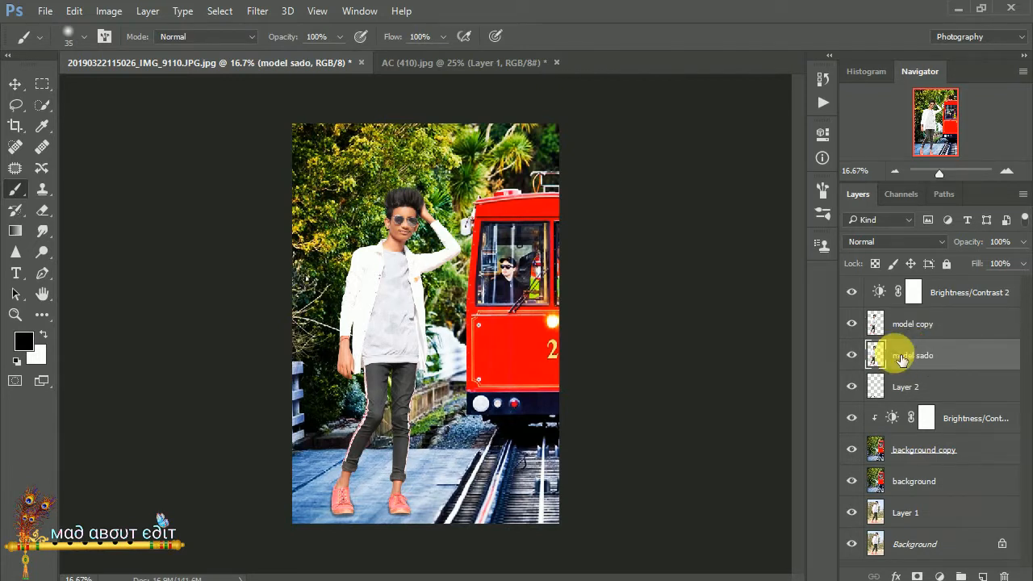
- Darken the model sado layer with a Hue/Saturation adjustment by lowering its lightness
key("ctrl+u")
left_click_drag(480, 287, 407, 292)
left_click(658, 145)
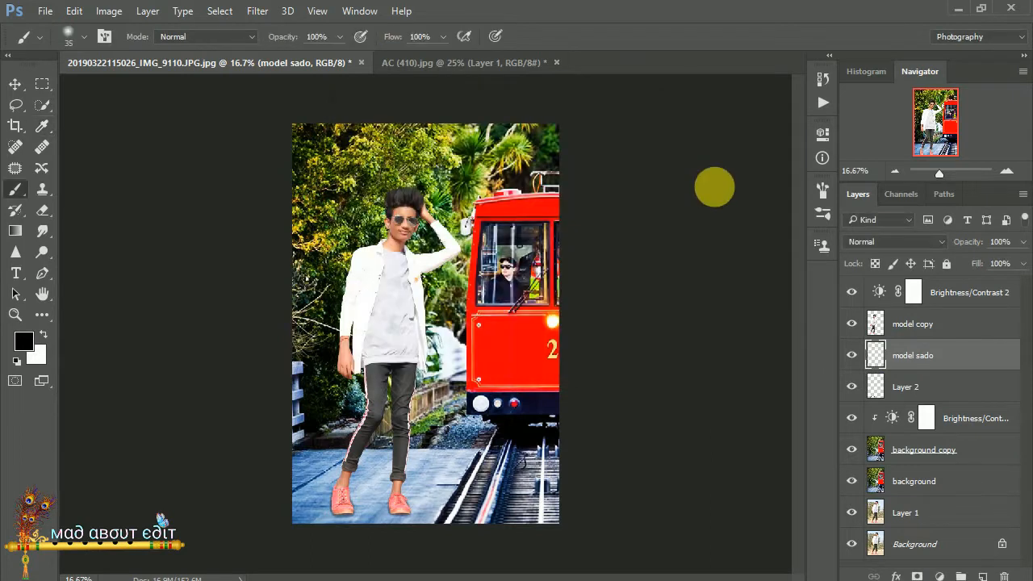
- Skew and flatten the model sado layer into a cast shadow on the ground behind the shoes, and lower its opacity to 35%
key("ctrl+t")
left_click_drag(406, 187, 271, 492)
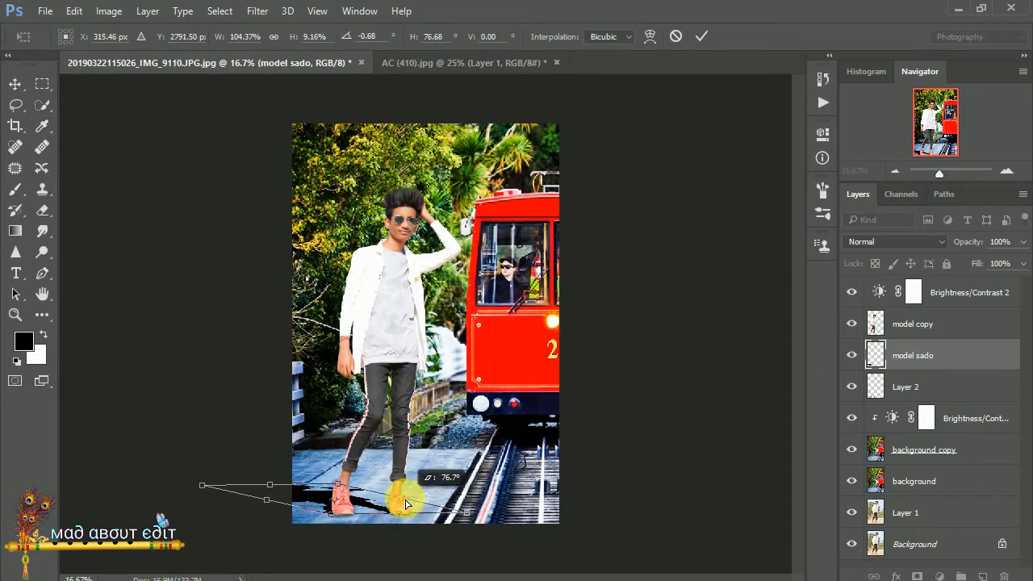
left_click(701, 37)
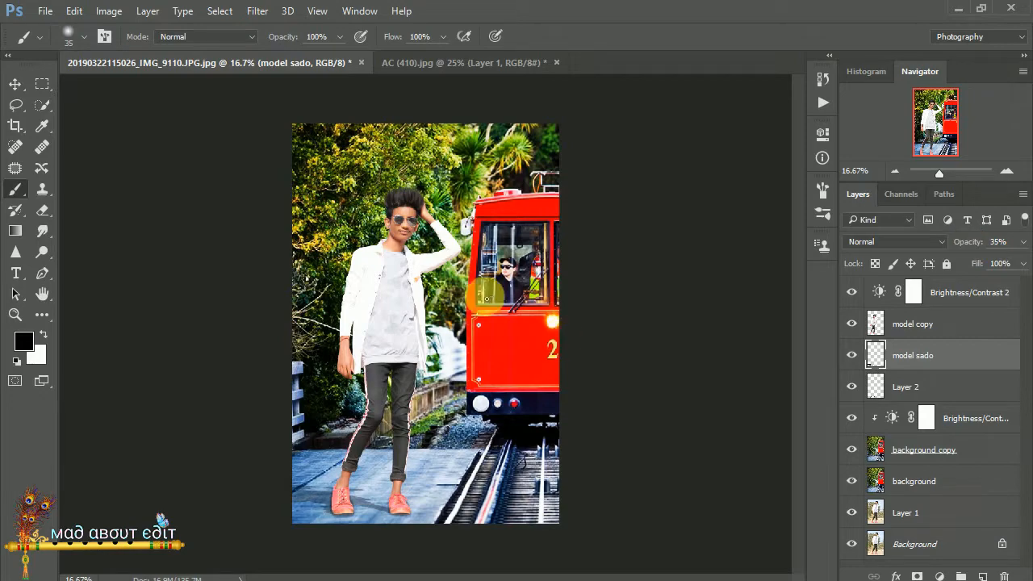
- On the background copy layer, select the tram's roof, body and cab windows with the Quick Selection tool
scroll(506, 303, "up", 3)
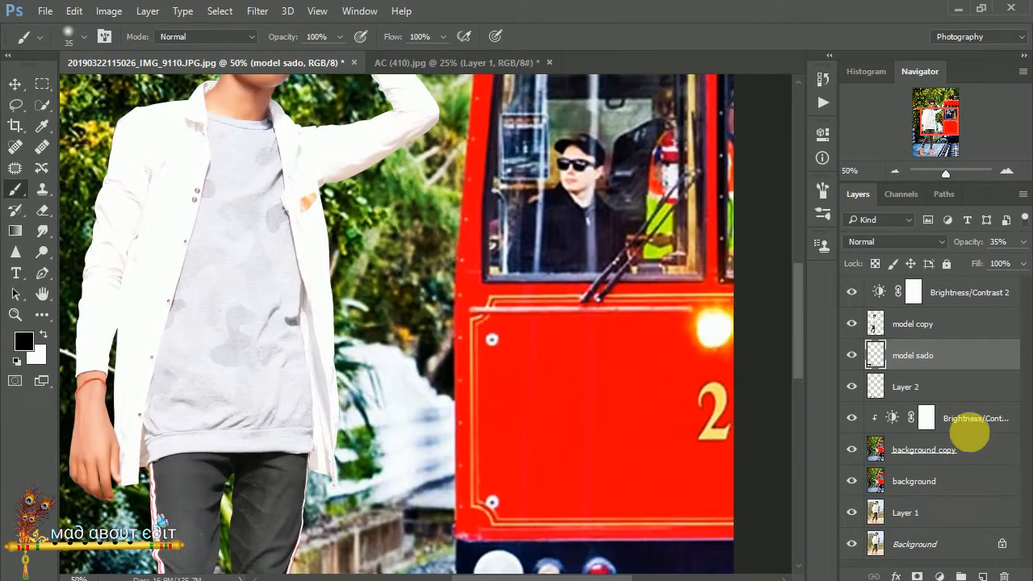
left_click(940, 448)
left_click_drag(560, 138, 535, 241)
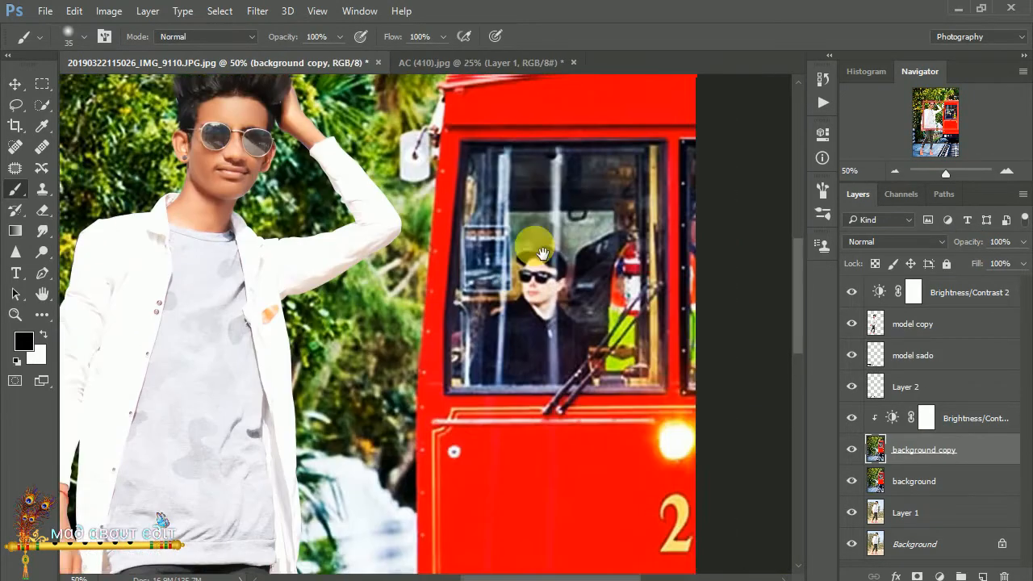
left_click_drag(580, 215, 509, 301)
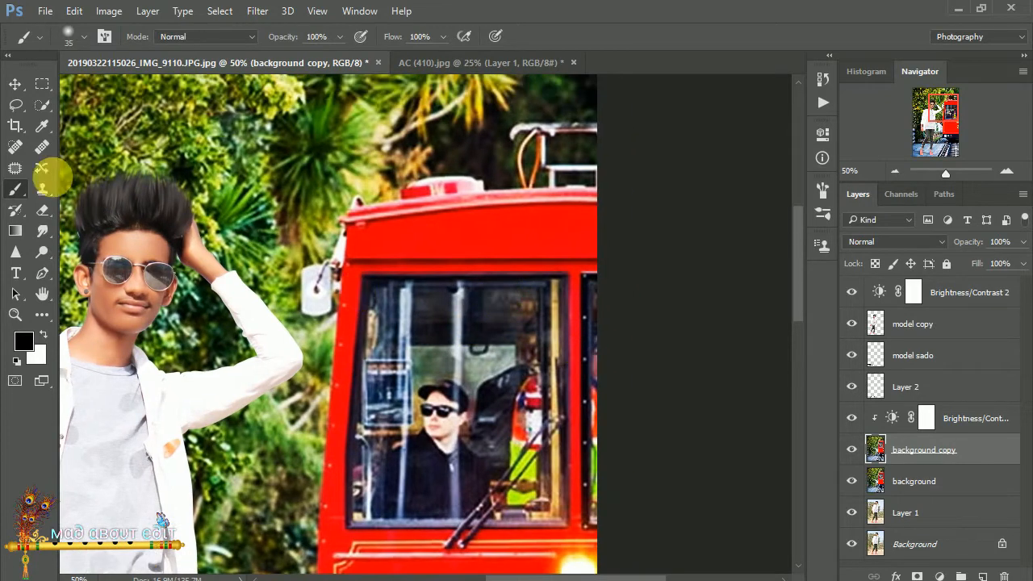
left_click(38, 108)
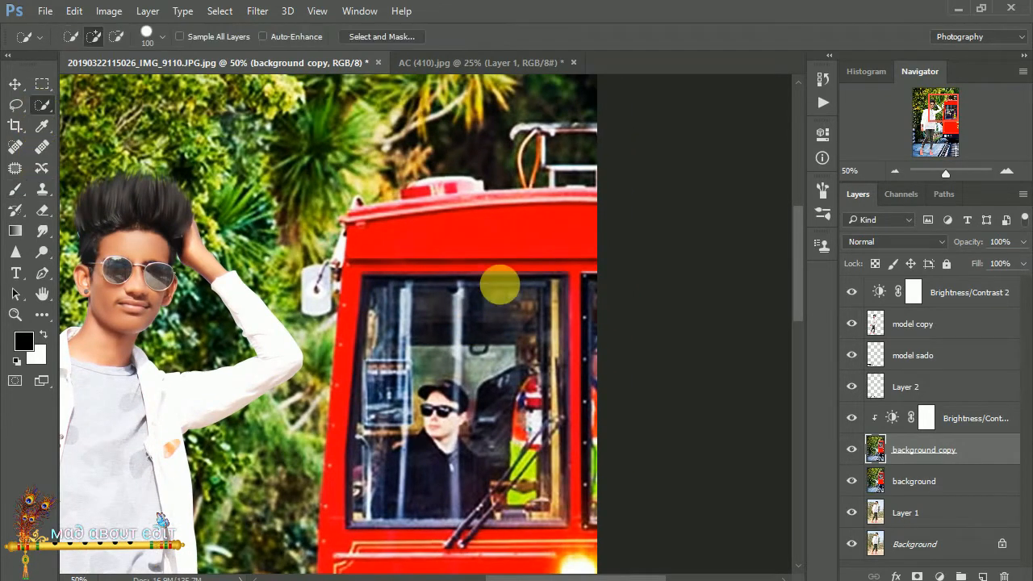
mouse_move(462, 365)
left_mouse_down()
mouse_move(440, 262)
mouse_move(495, 278)
left_mouse_up()
mouse_move(408, 223)
left_mouse_down()
mouse_move(400, 346)
mouse_move(424, 431)
mouse_move(415, 407)
mouse_move(438, 242)
left_mouse_up()
mouse_move(389, 392)
left_mouse_down()
mouse_move(433, 497)
mouse_move(505, 346)
mouse_move(563, 260)
mouse_move(604, 304)
mouse_move(596, 258)
left_mouse_up()
mouse_move(597, 130)
left_mouse_down()
mouse_move(555, 242)
mouse_move(585, 392)
left_mouse_up()
left_click_drag(424, 256, 414, 446)
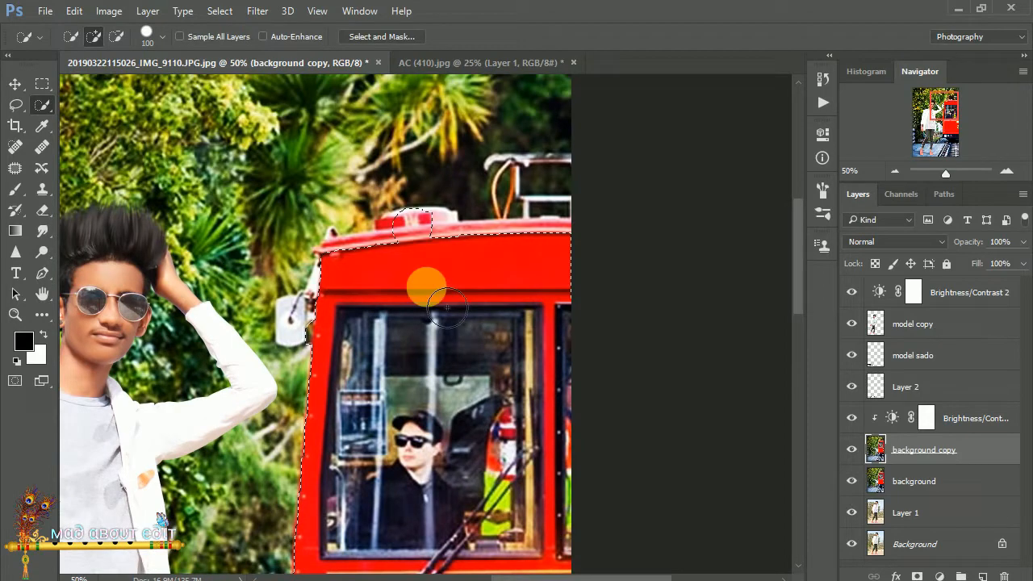
- Extend the tram selection over the remaining windows and the lower body down to the bumper
left_click_drag(310, 333, 415, 322)
mouse_move(507, 285)
left_mouse_down()
mouse_move(484, 296)
mouse_move(501, 246)
mouse_move(512, 129)
left_mouse_up()
left_click_drag(486, 400, 500, 77)
mouse_move(342, 359)
left_mouse_down()
mouse_move(392, 359)
mouse_move(392, 351)
mouse_move(614, 392)
left_mouse_up()
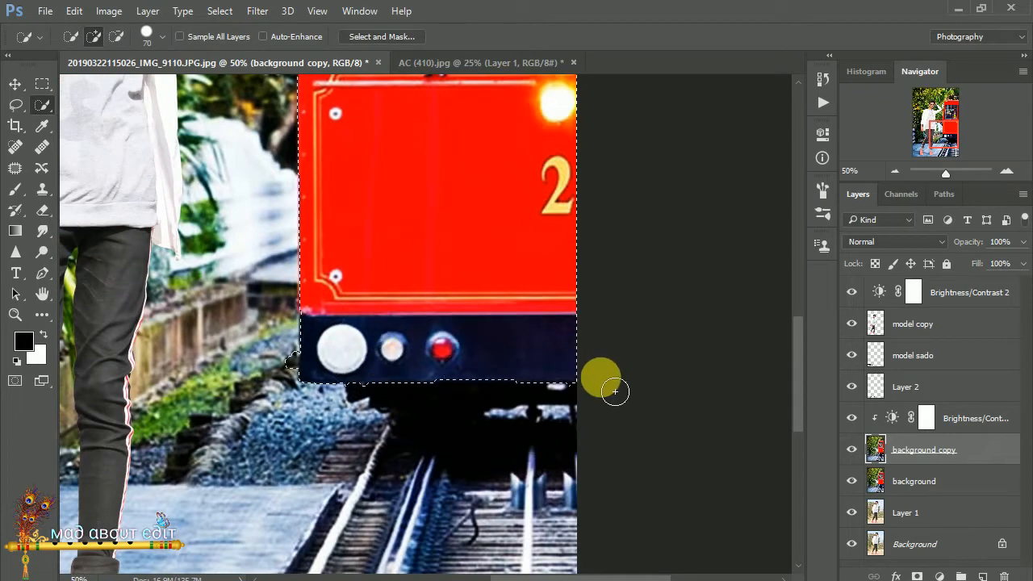
- Copy the selected tram to its own layer and place that layer above the background's Brightness/Contrast adjustment
key("ctrl+minus")
key("ctrl+minus")
key("ctrl+minus")
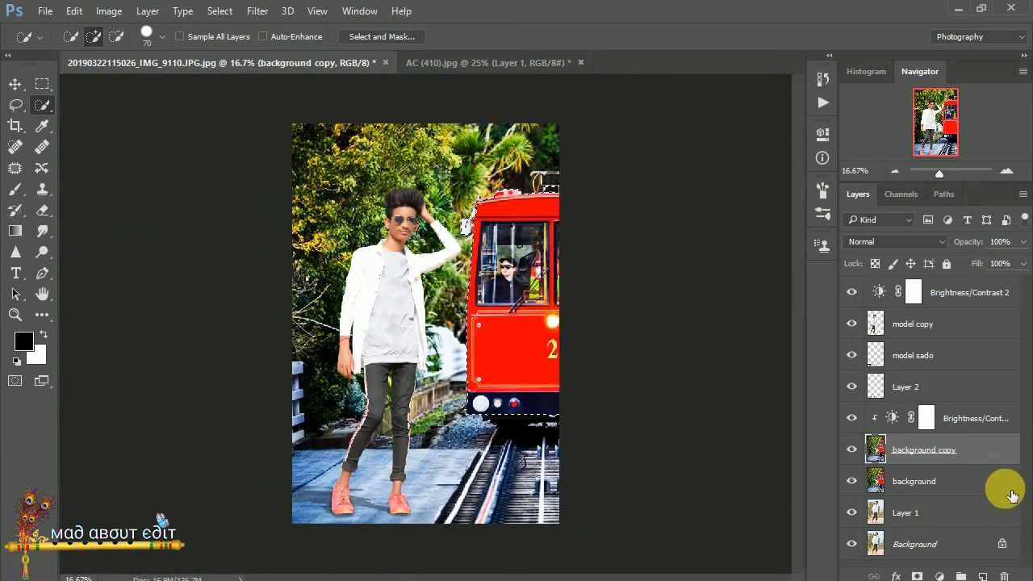
key("ctrl+j")
left_click_drag(941, 451, 941, 410)
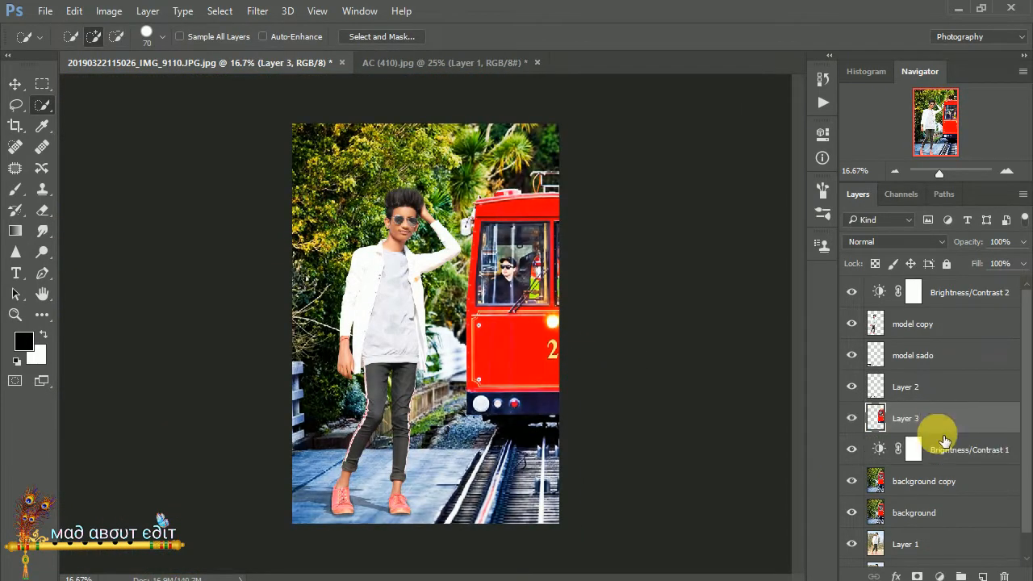
- Clip the Brightness/Contrast 1 adjustment to the background copy layer again
double_click(891, 452)
left_click(684, 417)
left_click(767, 131)
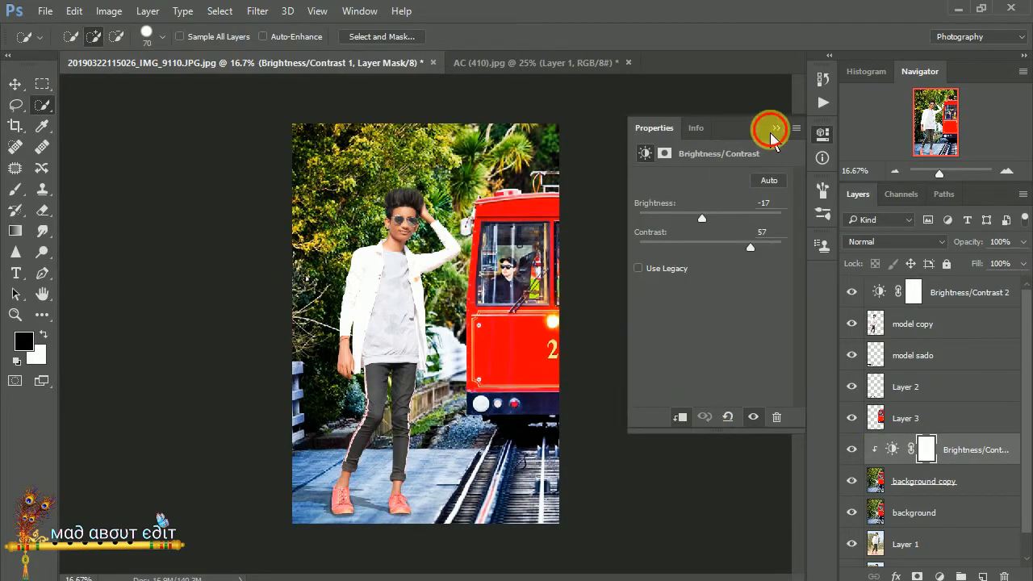
left_click(902, 480)
key("ctrl+minus")
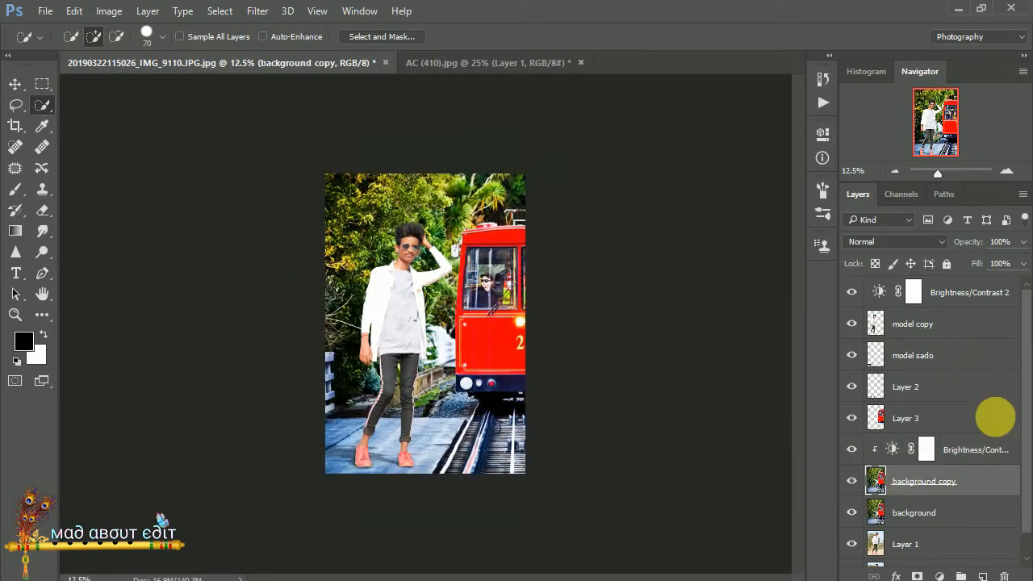
- Add a Vibrance adjustment clipped to the tram copy, Layer 3, with saturation at +70
left_click(905, 417)
left_click(938, 576)
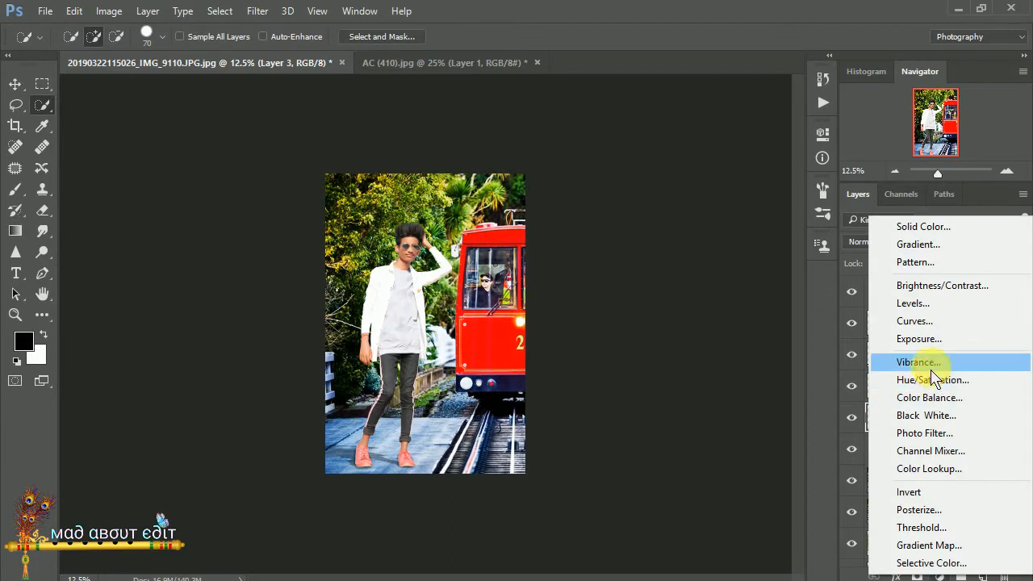
left_click(920, 357)
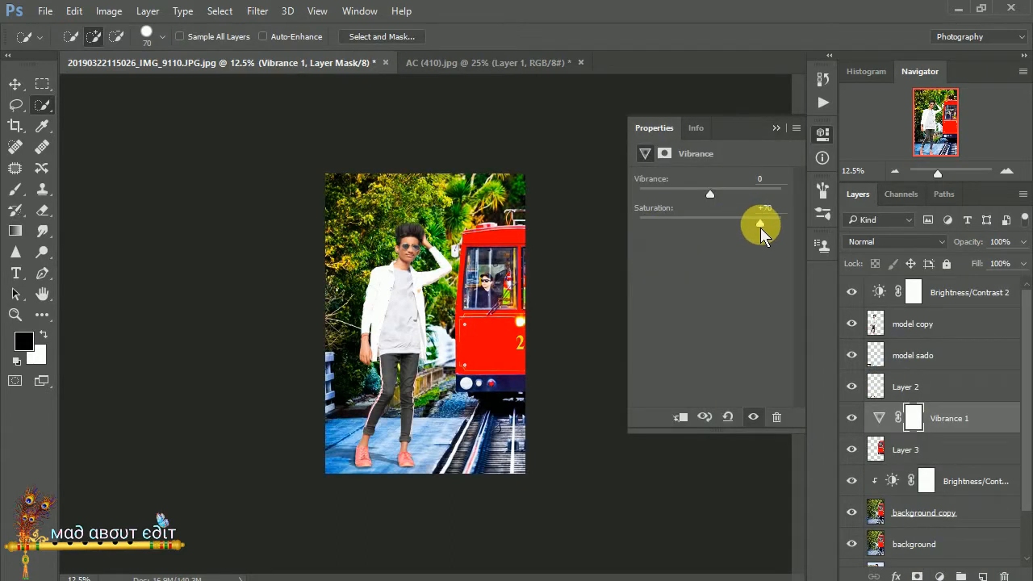
left_click(680, 417)
left_click(776, 127)
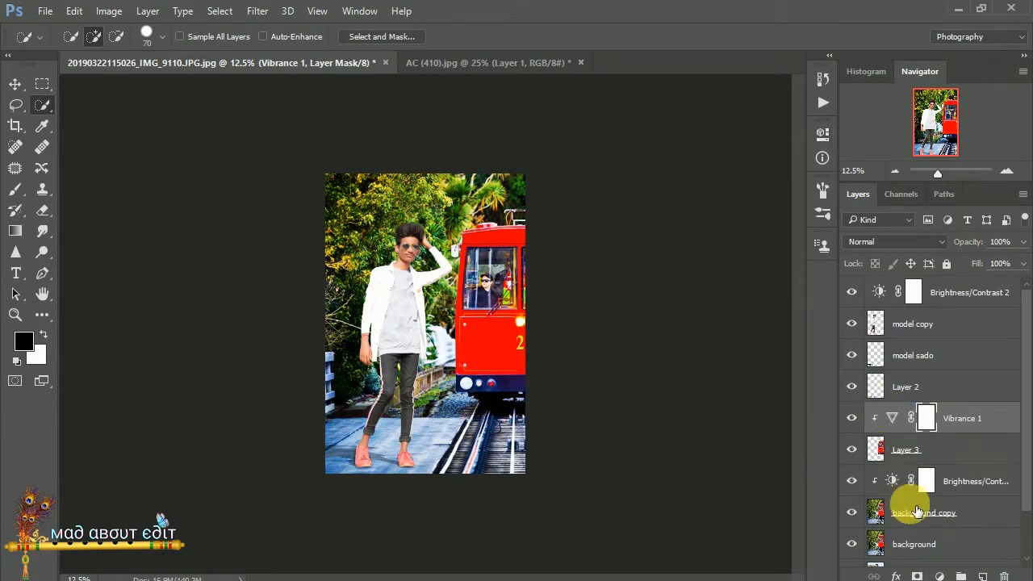
- Add a Vibrance adjustment clipped to the background copy layer with saturation at +56
left_click(918, 513)
left_click(938, 576)
left_click(922, 360)
left_click_drag(731, 221, 752, 224)
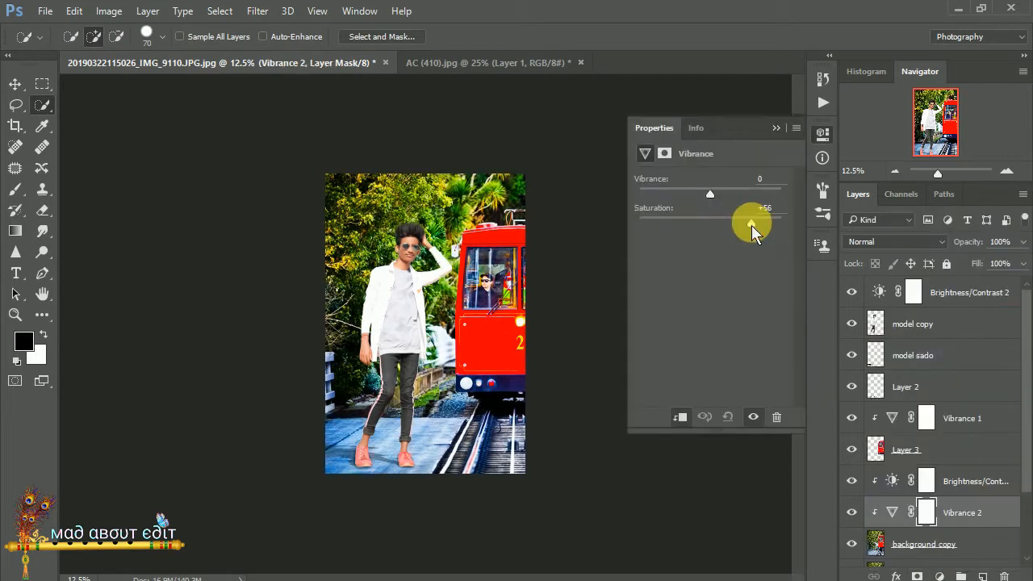
left_click(777, 128)
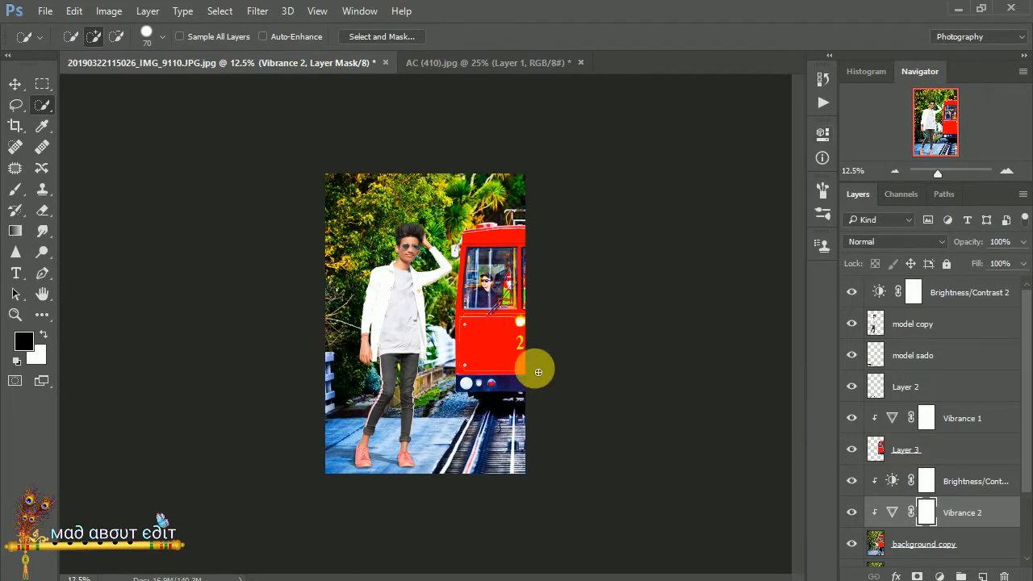
- Start a Tilt-Shift blur on the background copy layer and move its focus area down to the model's shoes
left_click(878, 544)
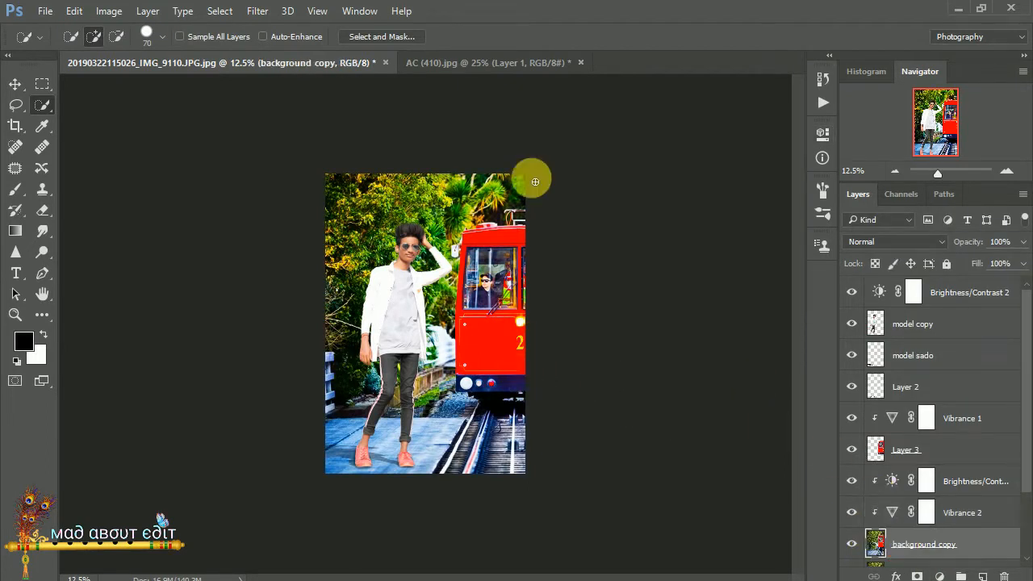
left_click(257, 11)
mouse_move(460, 207)
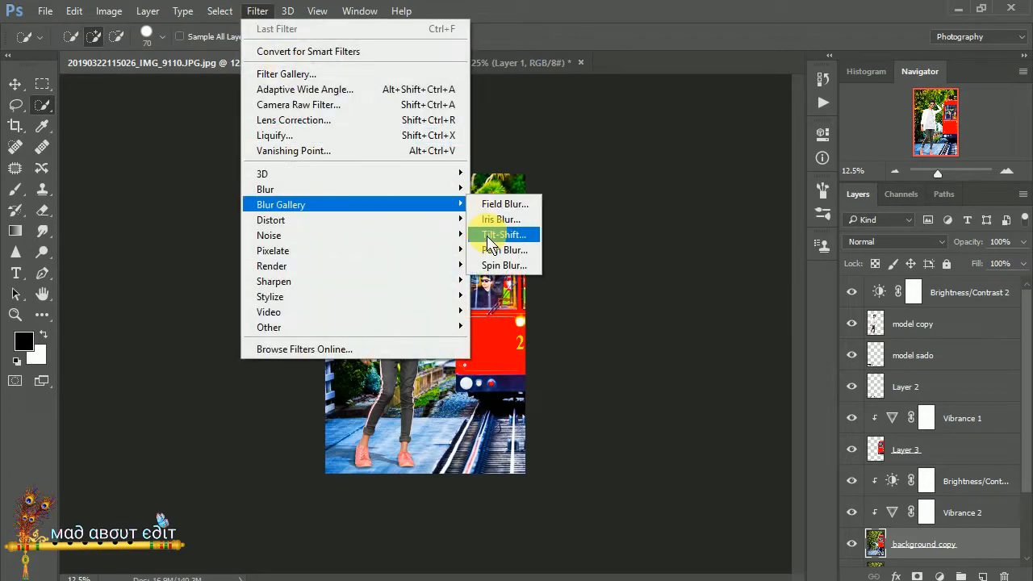
left_click(488, 238)
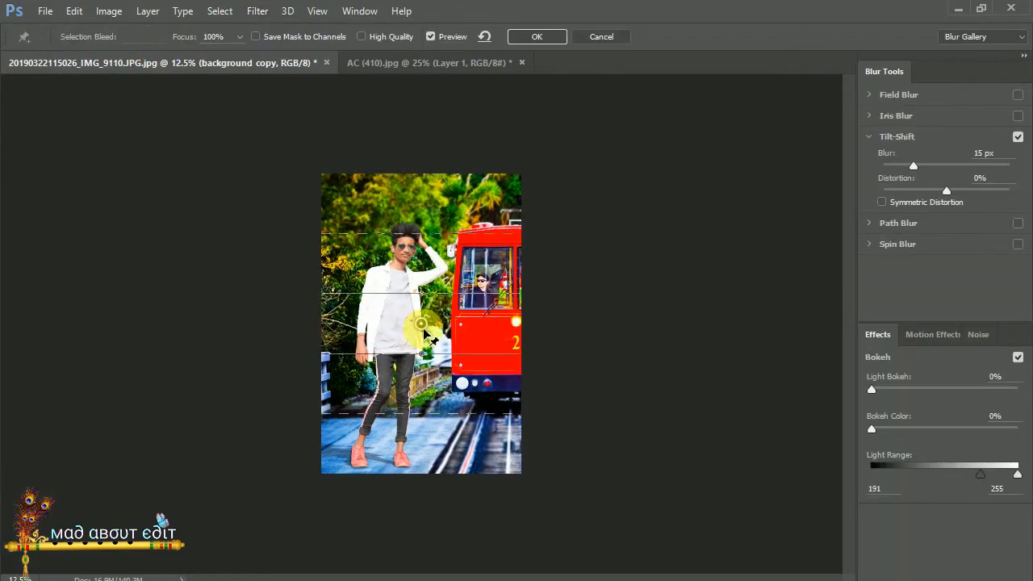
left_click_drag(422, 354, 411, 468)
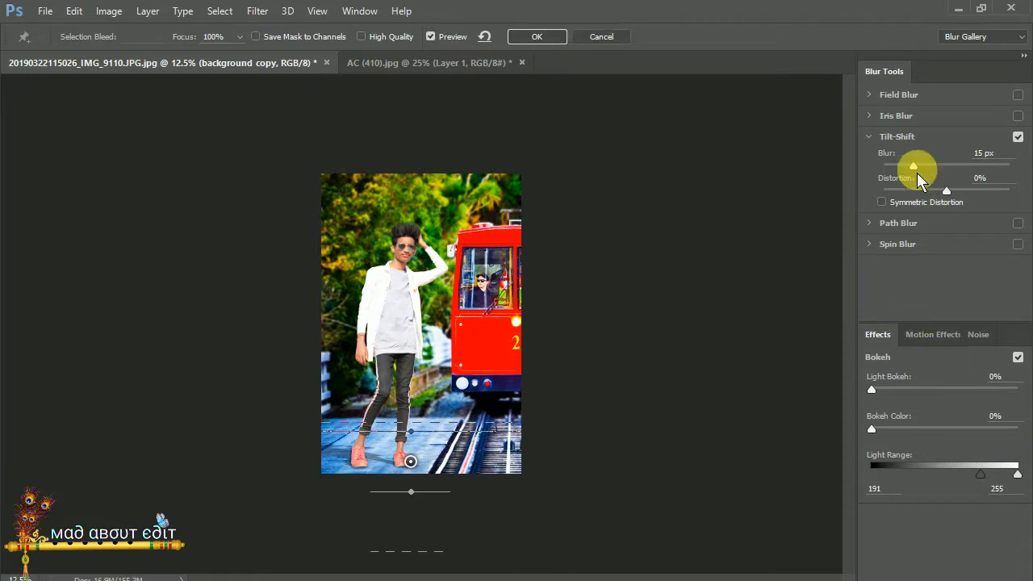
- Apply the Tilt-Shift with 24 px blur and 10% light bokeh, adding bokeh color and raising the lower light range limit
left_click_drag(917, 170, 924, 174)
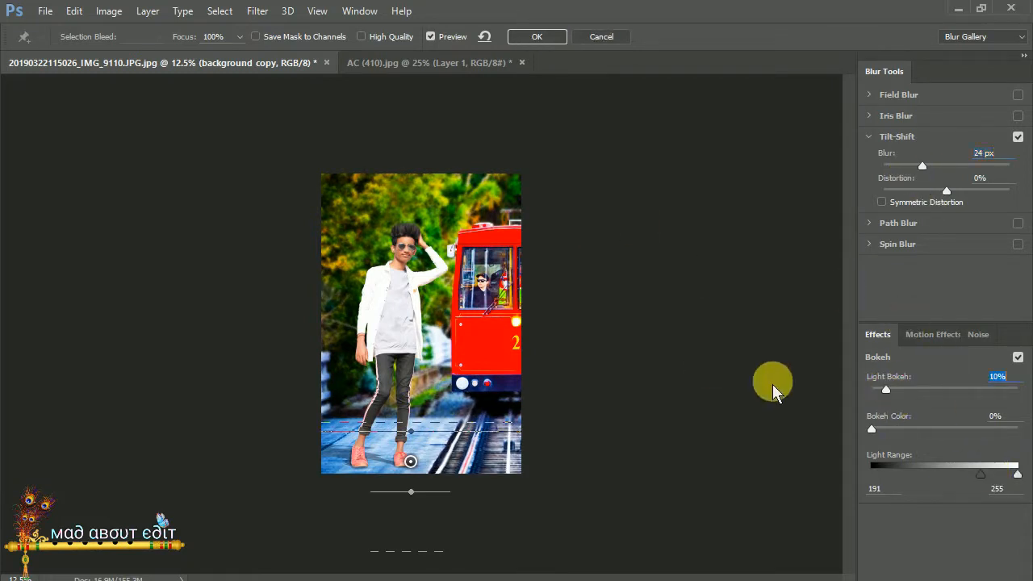
left_click(895, 430)
left_click_drag(982, 476, 1008, 475)
left_click(510, 37)
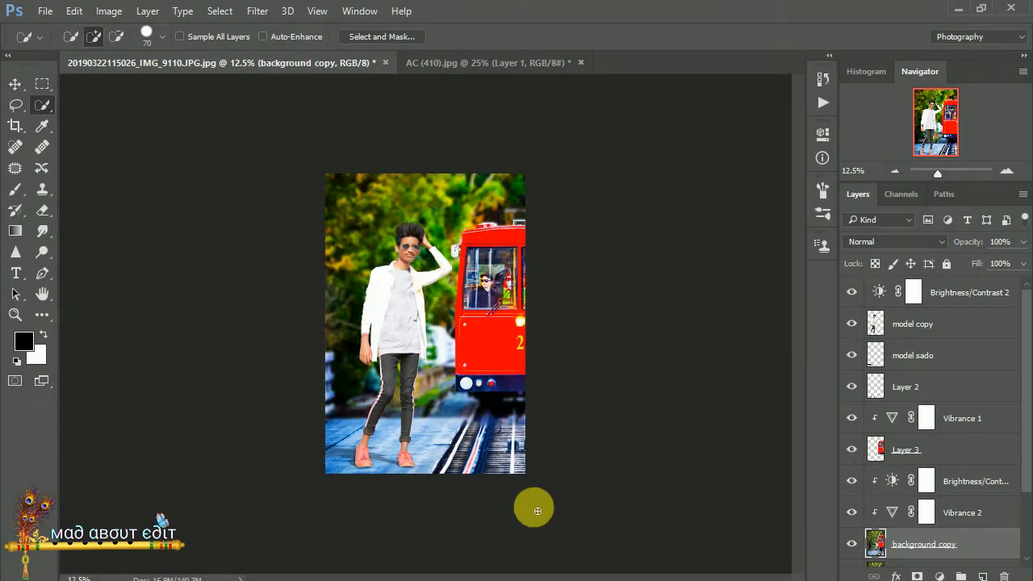
- Compare the image without the separate tram layer, and delete Layer 3 together with its Vibrance 1 adjustment
left_click(852, 451)
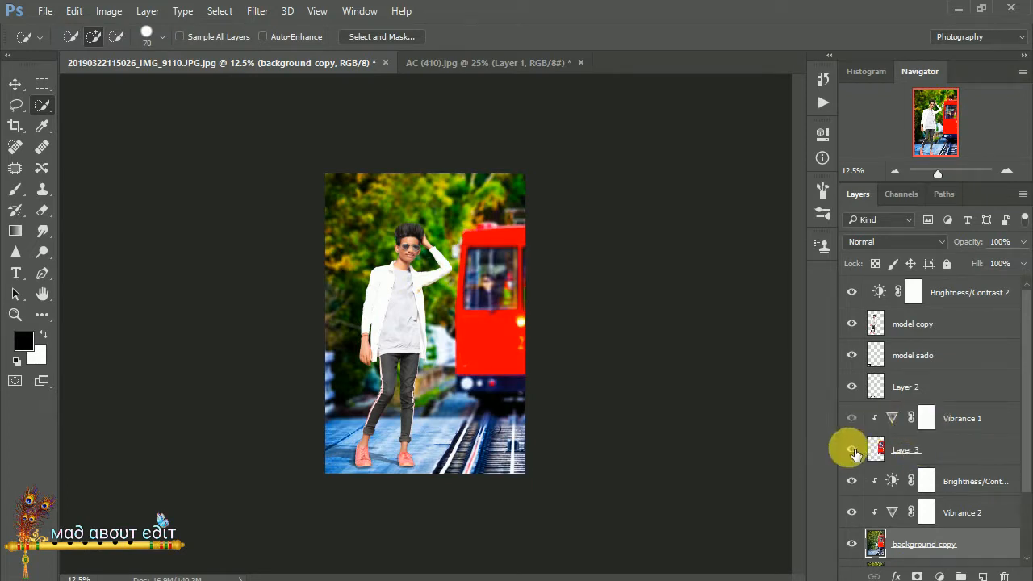
left_click(852, 451)
left_click(930, 447)
left_click(945, 422, "ctrl")
right_click(946, 421)
left_click(647, 175)
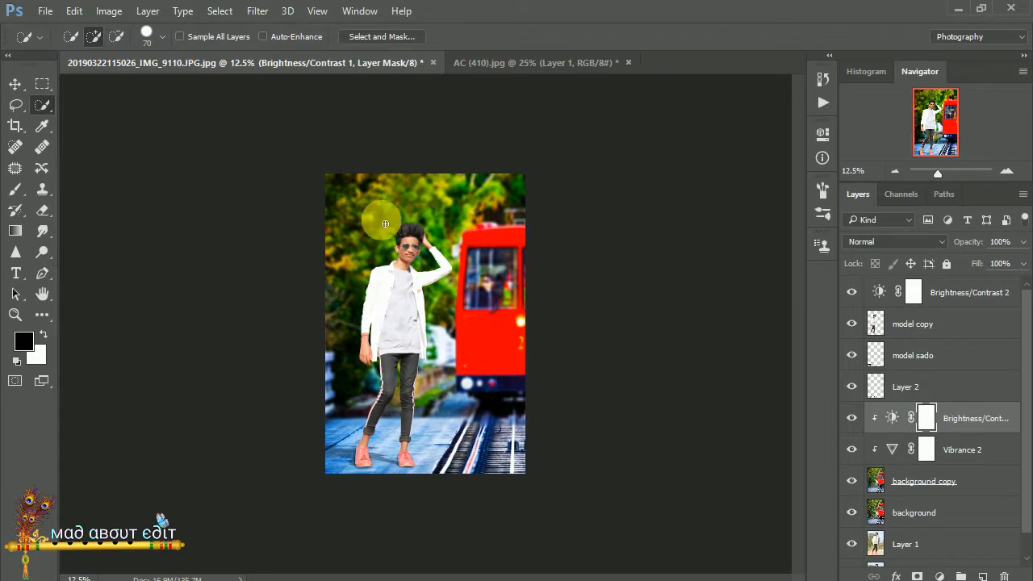
- Crop the image slightly narrower around the model and tram, to about 25.8 in wide
left_click(15, 125)
left_click_drag(329, 323, 333, 325)
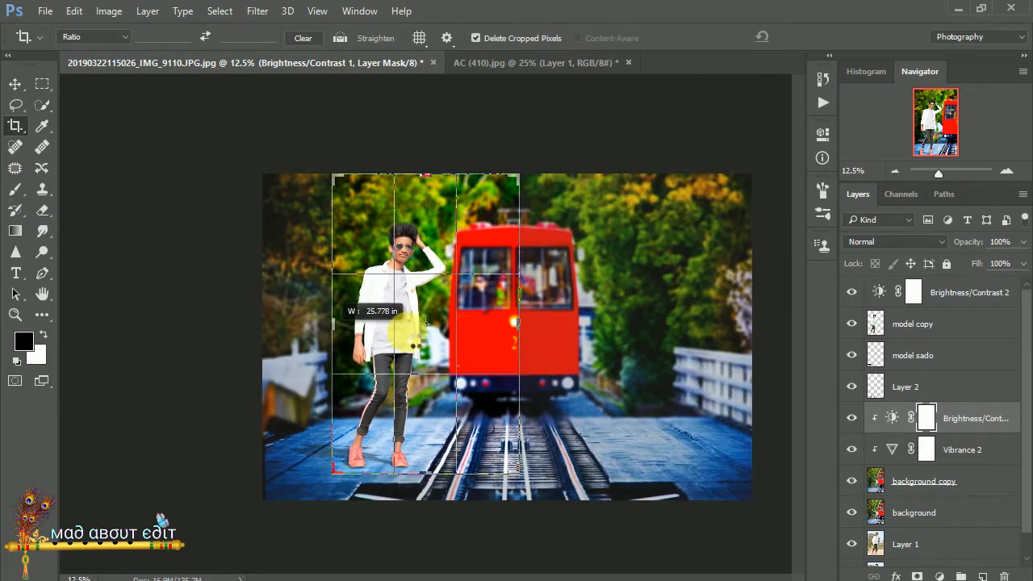
left_click(816, 37)
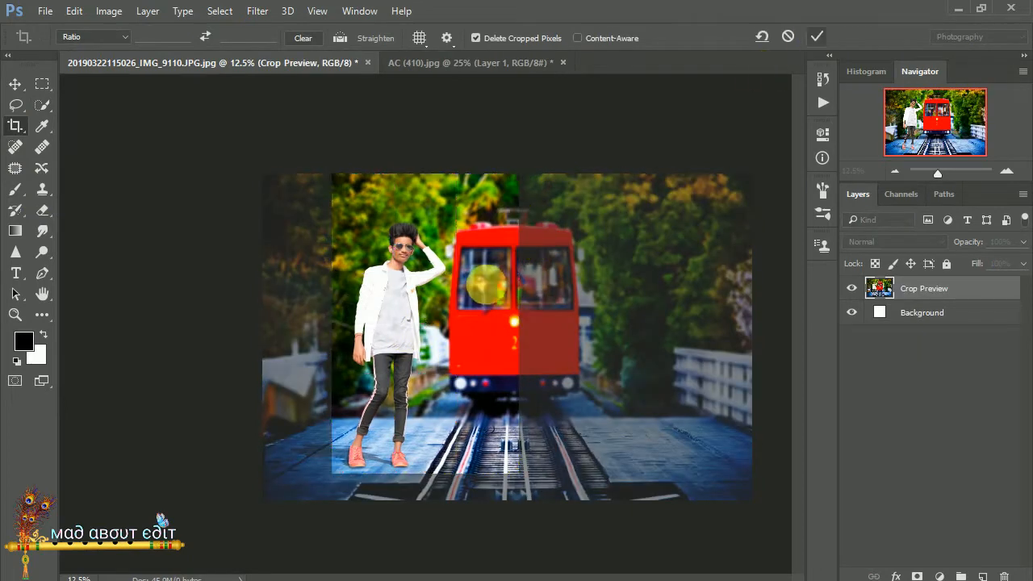
key("ctrl+0")
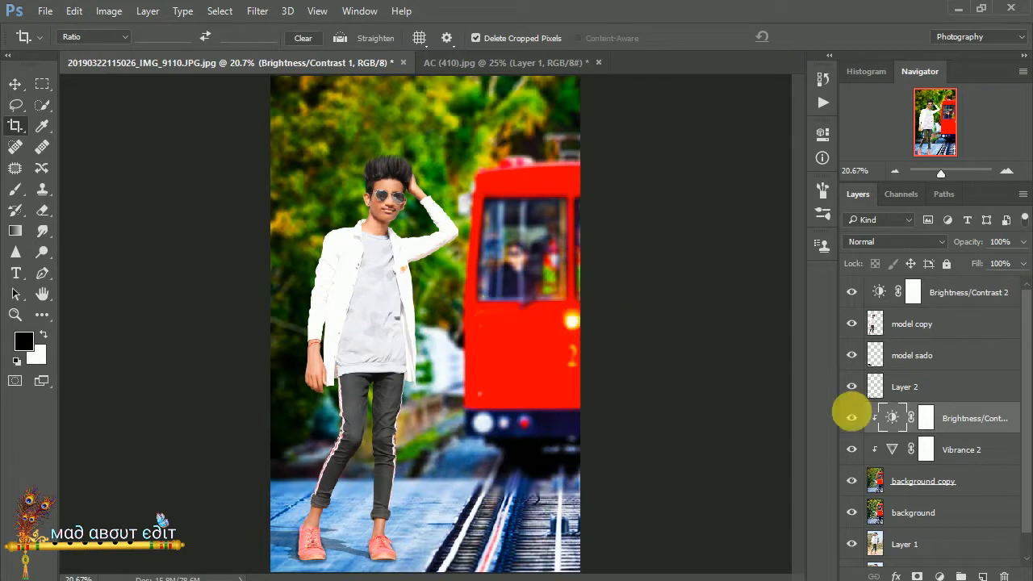
- Add a Selective Color adjustment clipped to model copy, with Reds at cyan -8, magenta -14, yellow -12 and black -16
left_click(940, 326)
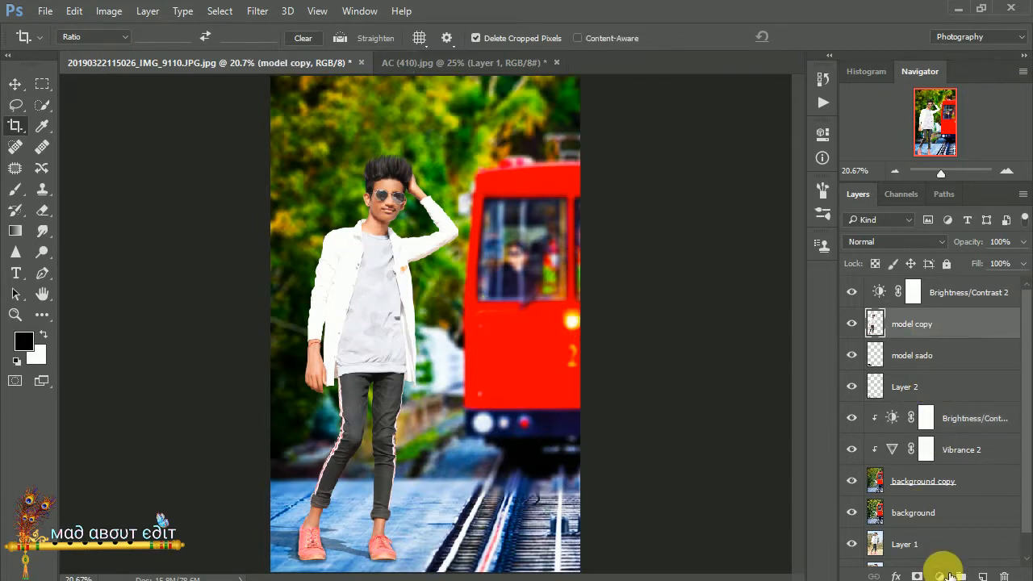
left_click(940, 576)
left_click(897, 559)
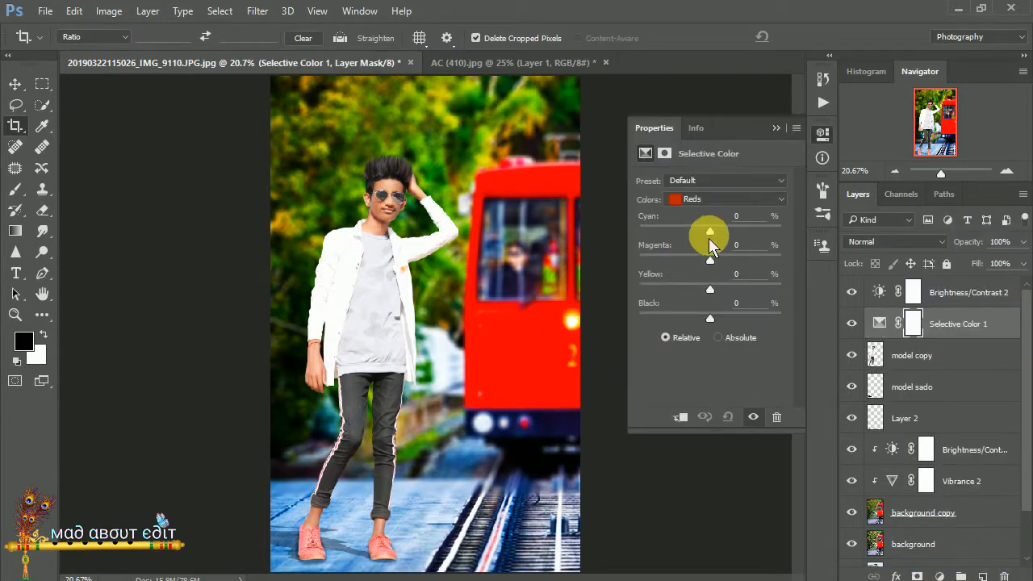
left_click(680, 416)
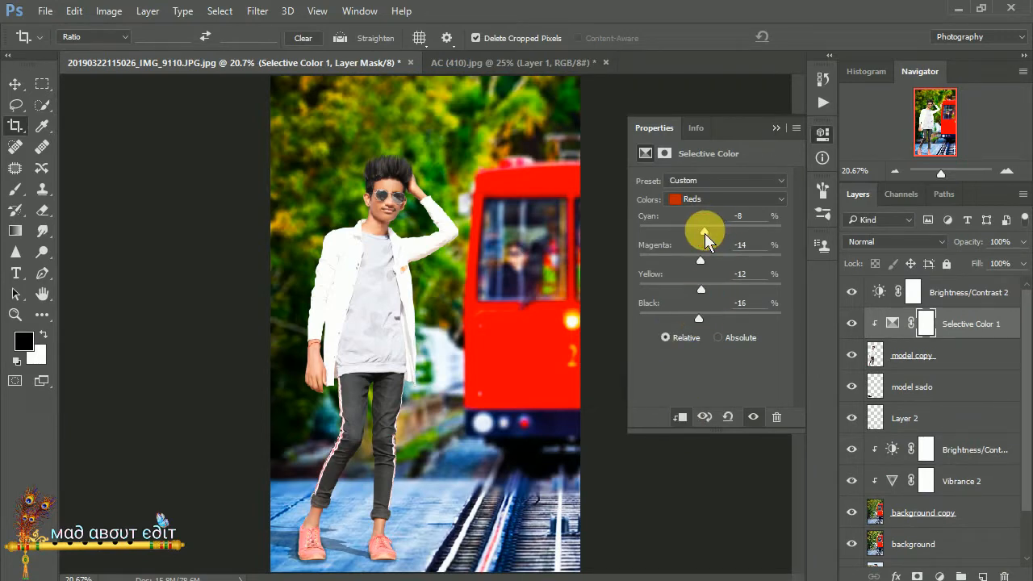
- Adjust the Selective Color Yellows to magenta -10, yellow -8 and black -8, with cyan lowered slightly
left_click(702, 198)
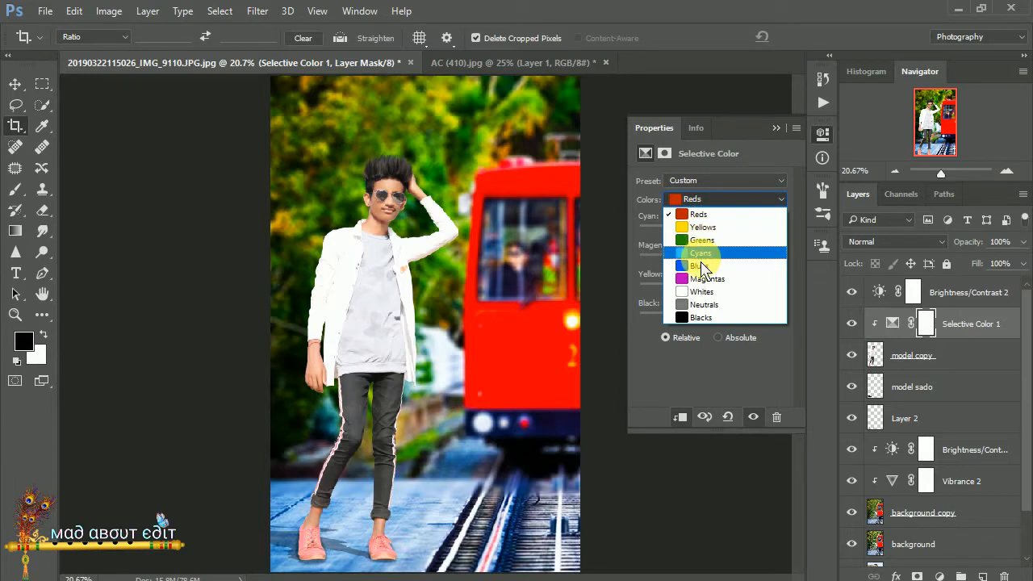
left_click(701, 226)
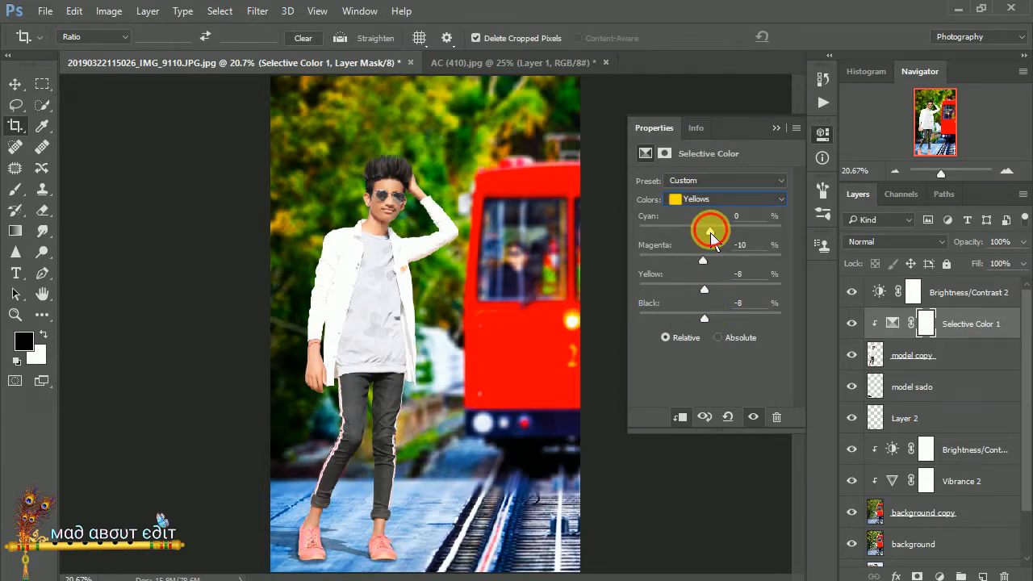
left_click_drag(710, 231, 708, 231)
left_click(772, 133)
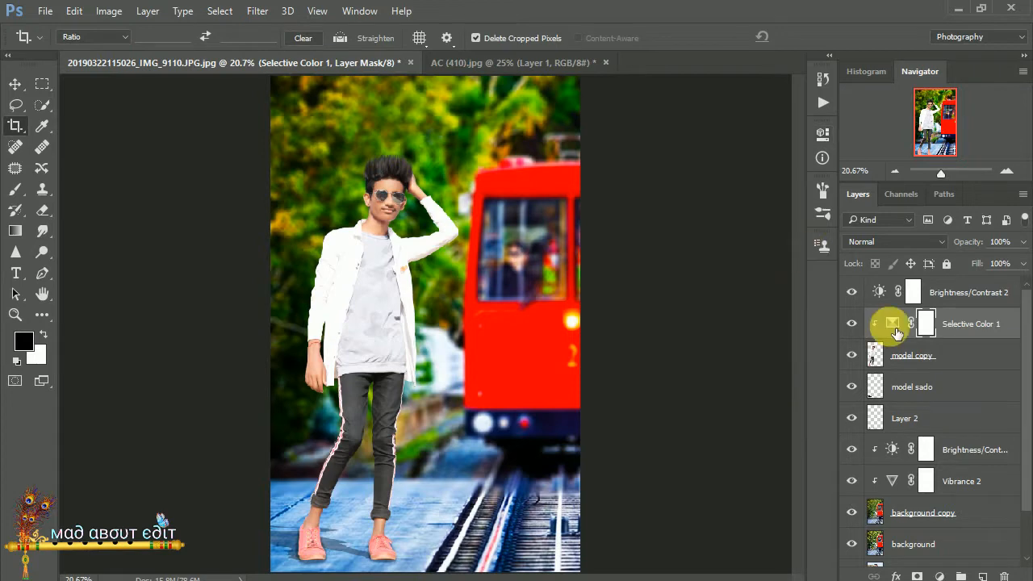
- Add an Exposure adjustment clipped to model copy, with gamma correction 0.70 and exposure 0
left_click(891, 355)
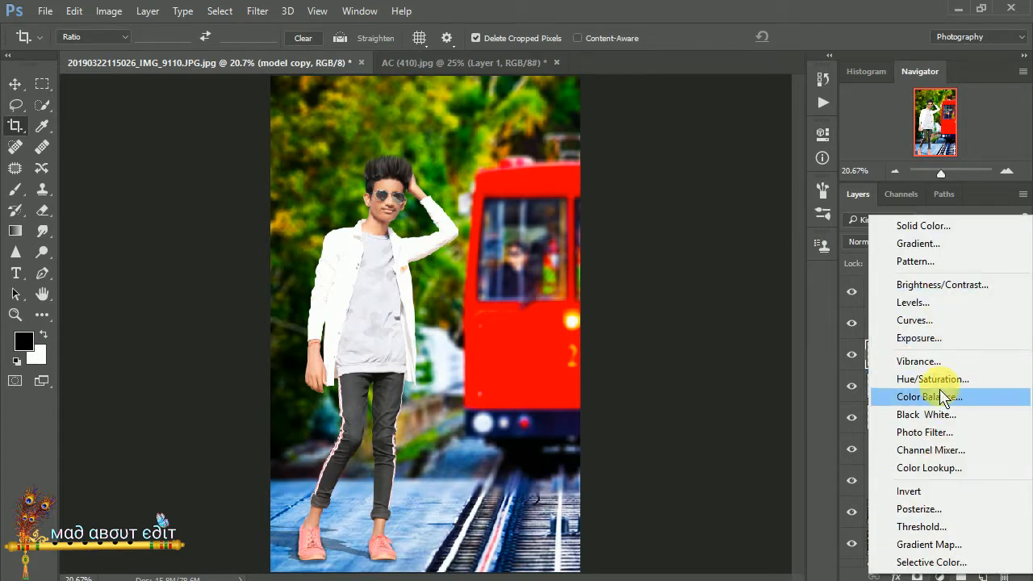
left_click(918, 337)
left_click_drag(712, 283, 725, 280)
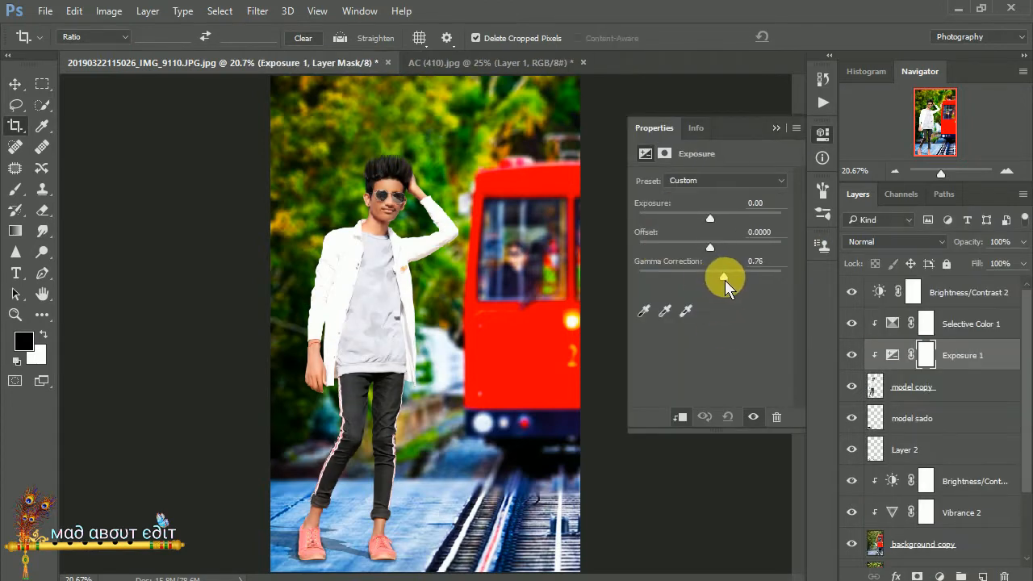
left_click_drag(709, 218, 707, 244)
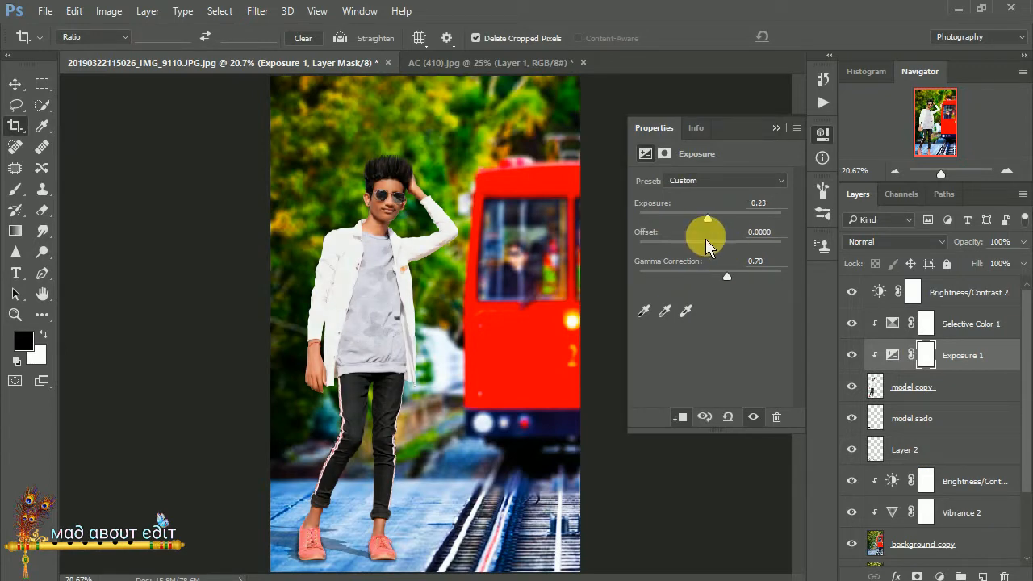
type("0")
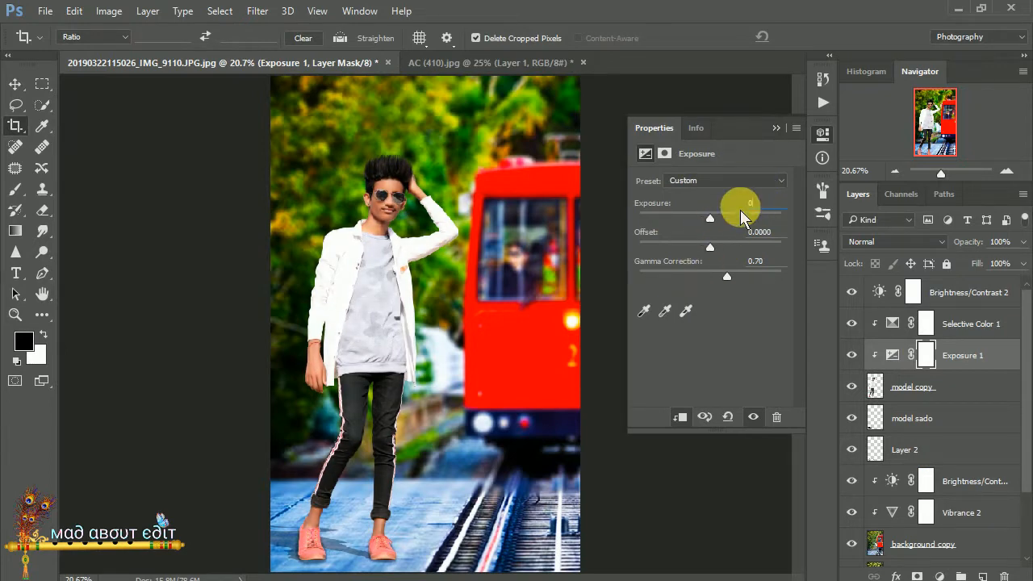
left_click(776, 130)
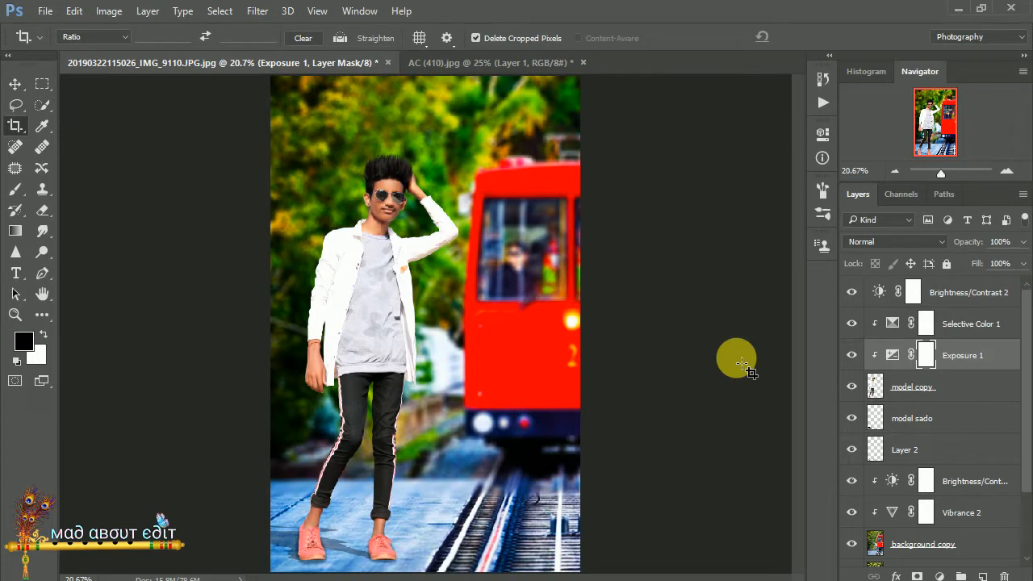
- Add a Vibrance adjustment clipped to model copy, with saturation at +100
left_click(941, 393)
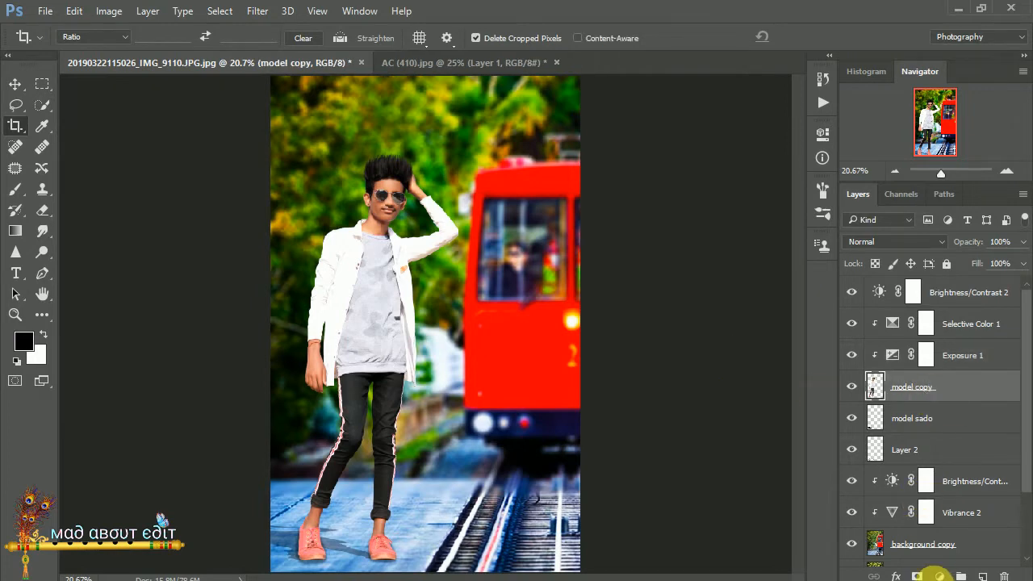
left_click(939, 576)
left_click(922, 363)
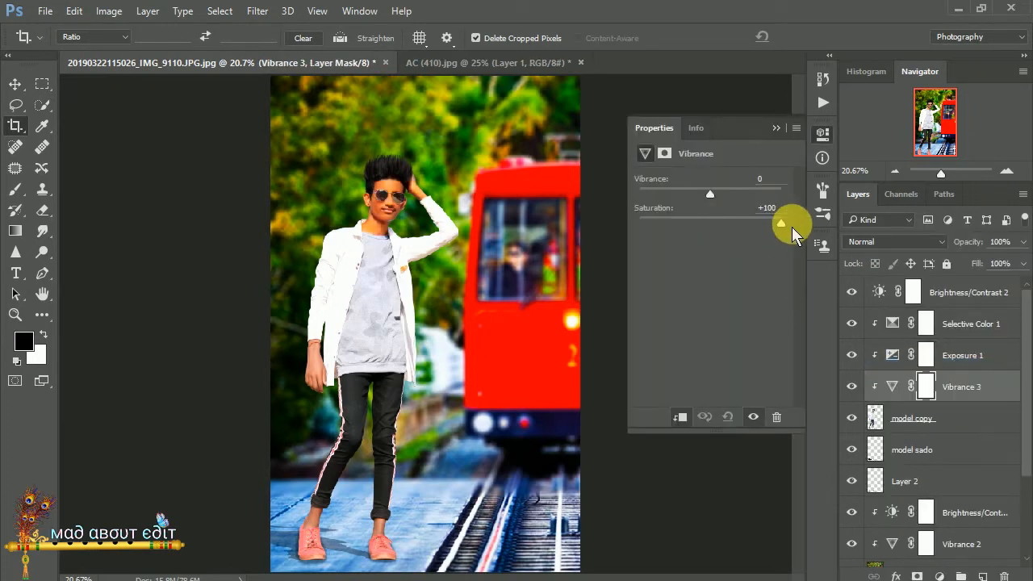
left_click(776, 129)
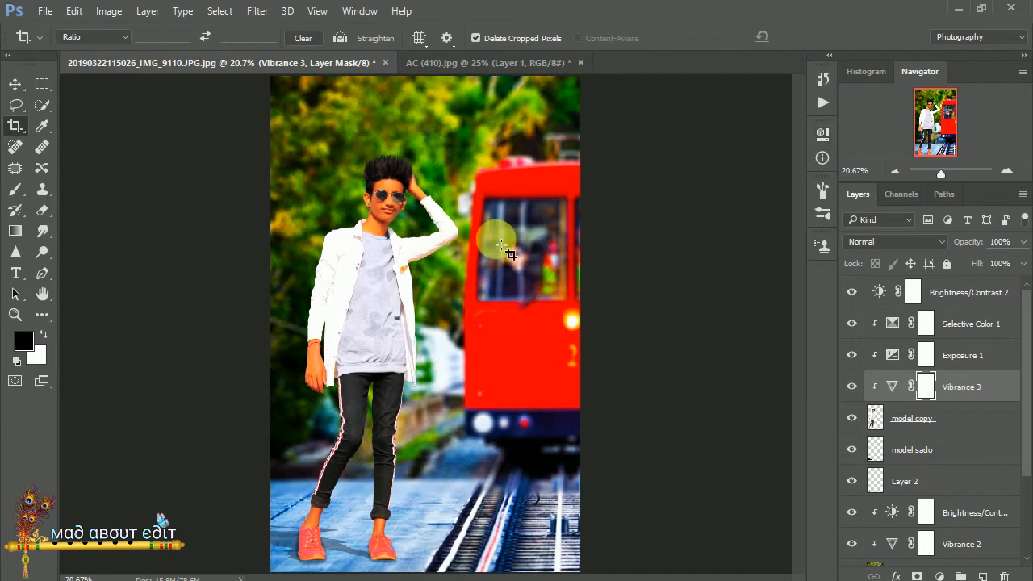
- Paint black on the Vibrance 3 mask over the model's face, neck and raised arm to remove the oversaturation from the skin
scroll(307, 367, "up", 4)
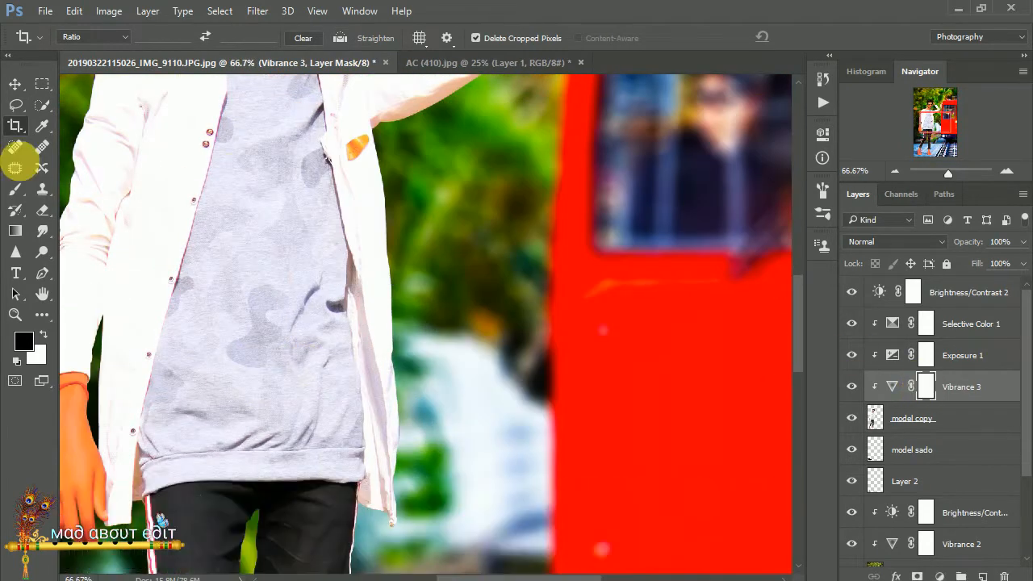
left_click(16, 188)
left_click(42, 334)
scroll(230, 299, "up", 6)
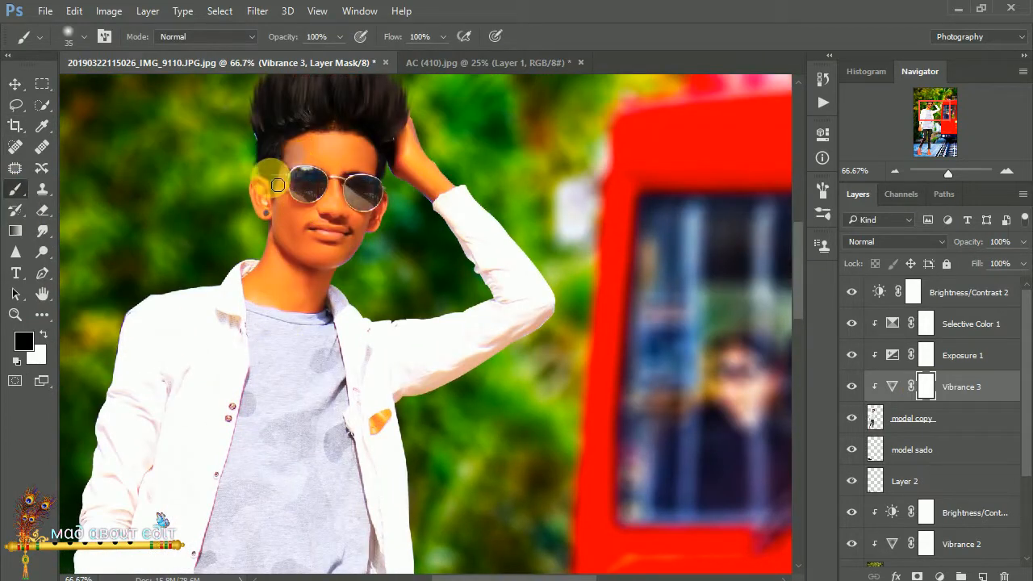
key("ctrl+plus")
key("ctrl+plus")
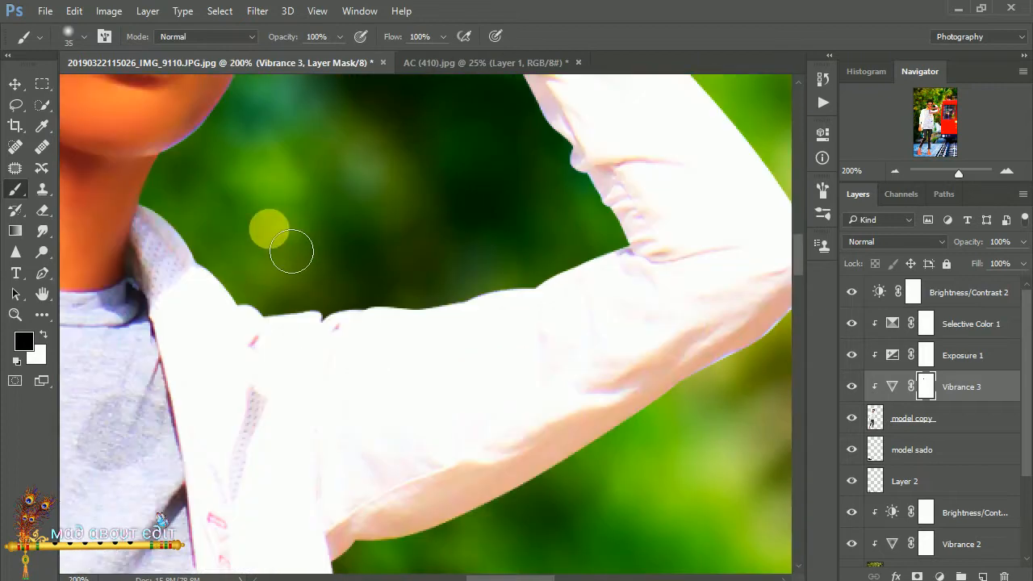
mouse_move(287, 190)
left_mouse_down()
mouse_move(495, 295)
mouse_move(633, 306)
left_mouse_up()
left_click_drag(334, 132, 331, 185)
mouse_move(321, 233)
left_mouse_down()
mouse_move(310, 276)
mouse_move(257, 360)
mouse_move(268, 390)
mouse_move(241, 335)
mouse_move(317, 384)
mouse_move(467, 420)
mouse_move(501, 319)
mouse_move(390, 362)
mouse_move(349, 332)
mouse_move(303, 325)
mouse_move(410, 313)
left_mouse_up()
mouse_move(410, 267)
left_mouse_down()
mouse_move(522, 234)
mouse_move(526, 266)
mouse_move(530, 181)
mouse_move(460, 172)
mouse_move(380, 182)
mouse_move(495, 190)
mouse_move(508, 287)
left_mouse_up()
mouse_move(390, 142)
left_mouse_down()
mouse_move(337, 237)
mouse_move(413, 190)
mouse_move(493, 229)
mouse_move(572, 215)
mouse_move(673, 271)
mouse_move(646, 203)
mouse_move(589, 161)
left_mouse_up()
left_click_drag(591, 158, 573, 276)
mouse_move(478, 196)
left_mouse_down()
mouse_move(469, 157)
mouse_move(630, 182)
mouse_move(653, 234)
mouse_move(583, 217)
mouse_move(695, 260)
mouse_move(476, 211)
mouse_move(580, 176)
mouse_move(535, 240)
mouse_move(412, 275)
mouse_move(618, 284)
mouse_move(679, 407)
mouse_move(628, 284)
left_mouse_up()
mouse_move(731, 213)
left_mouse_down()
mouse_move(600, 249)
mouse_move(606, 218)
mouse_move(639, 269)
mouse_move(645, 314)
mouse_move(699, 350)
mouse_move(761, 299)
mouse_move(698, 267)
mouse_move(494, 418)
left_mouse_up()
- Mask the Vibrance 3 effect off the model's lowered hand and wrist with the black brush
scroll(494, 418, "down", 10)
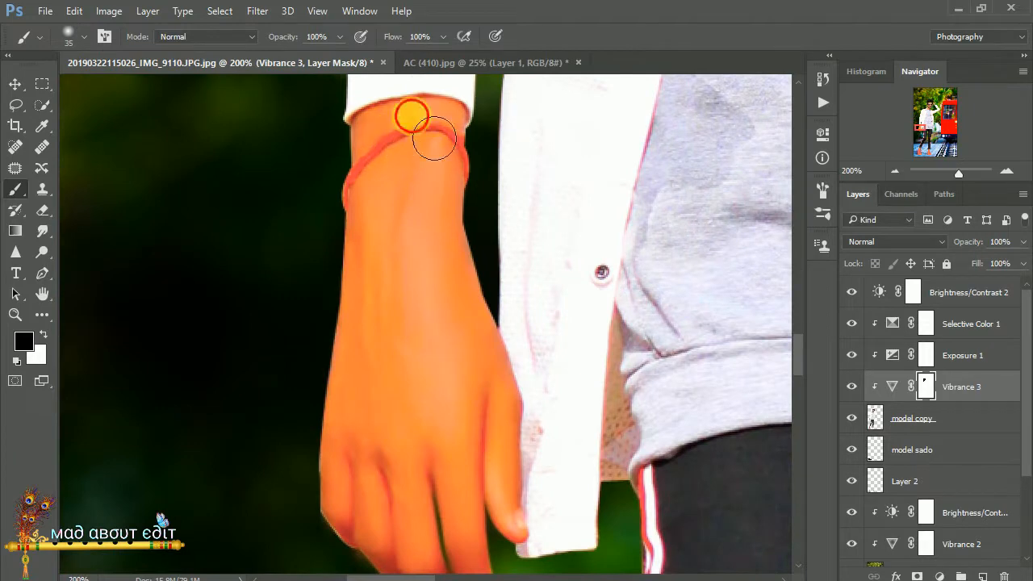
mouse_move(435, 138)
left_mouse_down()
mouse_move(468, 177)
mouse_move(528, 487)
mouse_move(489, 484)
mouse_move(438, 157)
mouse_move(376, 202)
mouse_move(405, 291)
mouse_move(398, 146)
left_mouse_up()
mouse_move(326, 339)
left_mouse_down()
mouse_move(439, 493)
mouse_move(485, 431)
mouse_move(443, 382)
mouse_move(403, 302)
mouse_move(468, 376)
left_mouse_up()
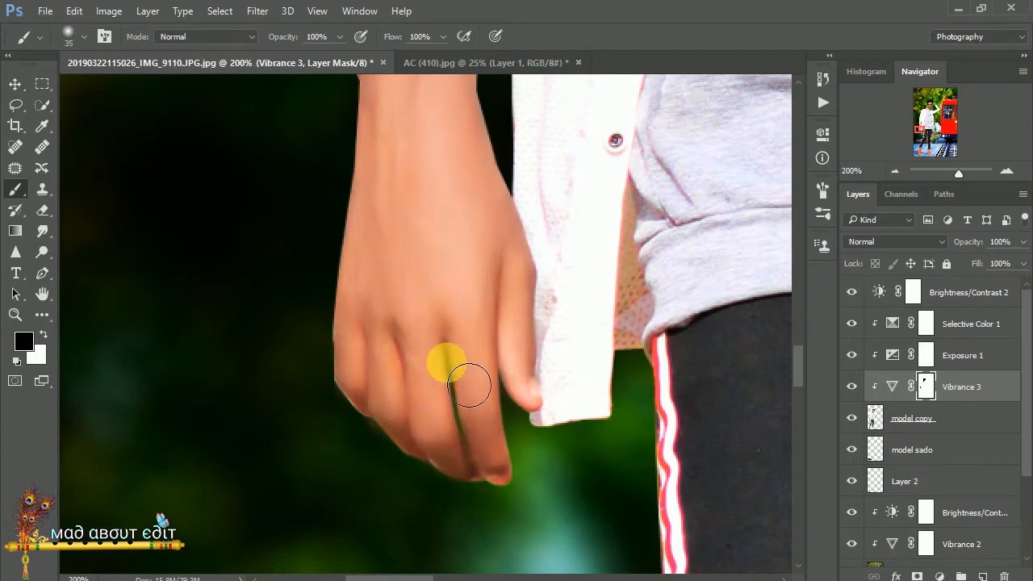
- Mask the Vibrance 3 effect off the skin of both ankles between the trouser cuffs and shoes
mouse_move(576, 353)
left_mouse_down()
mouse_move(500, 324)
mouse_move(154, 363)
mouse_move(581, 93)
left_mouse_up()
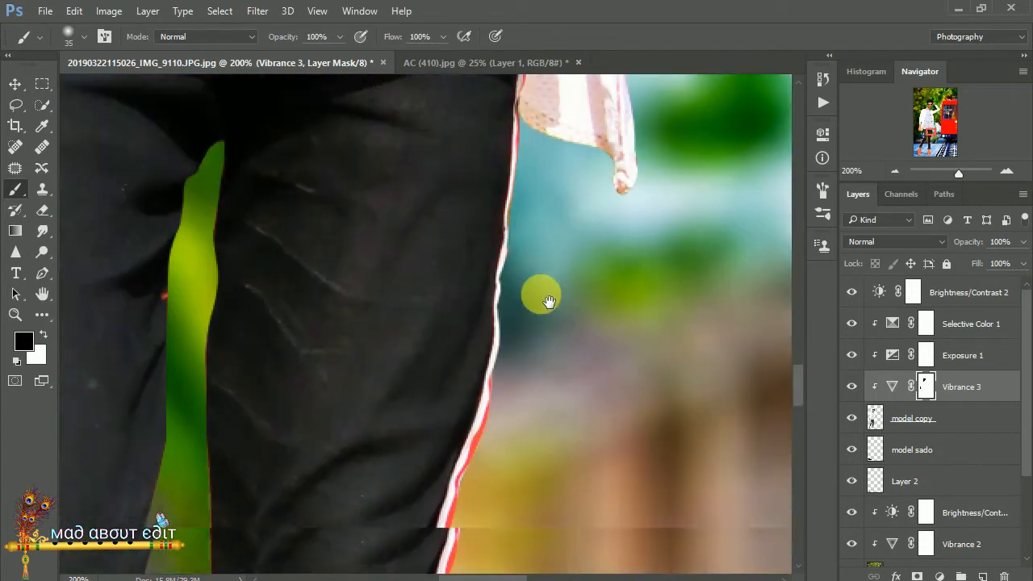
left_click_drag(549, 301, 516, 203)
left_click_drag(508, 387, 503, 185)
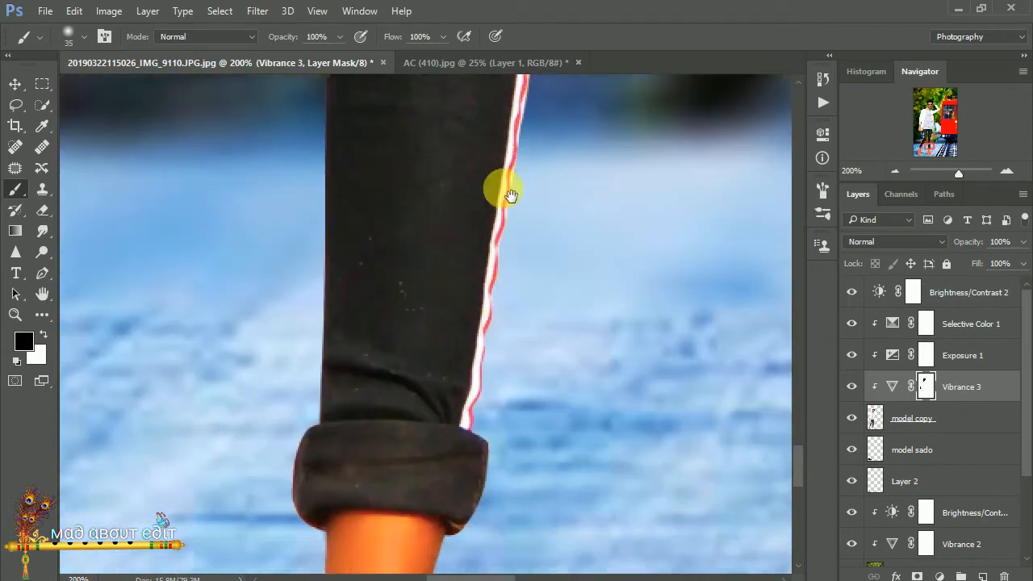
left_click_drag(417, 381, 417, 249)
mouse_move(493, 333)
left_mouse_down()
mouse_move(482, 390)
mouse_move(397, 428)
mouse_move(361, 477)
mouse_move(466, 450)
mouse_move(419, 421)
mouse_move(513, 422)
mouse_move(441, 373)
mouse_move(494, 315)
mouse_move(532, 323)
left_mouse_up()
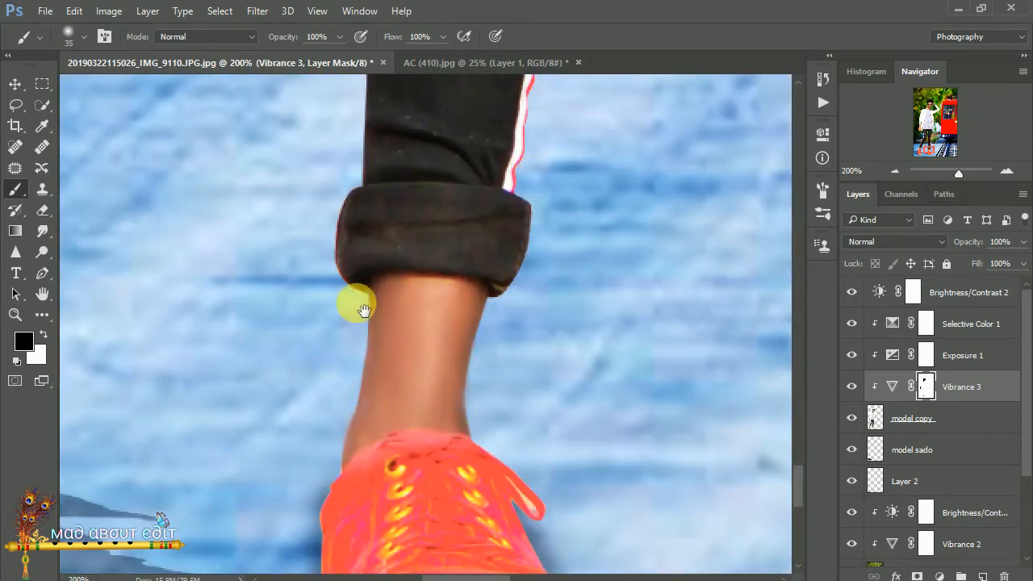
mouse_move(159, 340)
left_mouse_down()
mouse_move(431, 232)
mouse_move(639, 220)
left_mouse_up()
mouse_move(239, 237)
left_mouse_down()
mouse_move(346, 272)
mouse_move(394, 258)
mouse_move(220, 272)
mouse_move(212, 292)
mouse_move(218, 234)
mouse_move(400, 193)
mouse_move(377, 171)
mouse_move(269, 140)
mouse_move(295, 140)
left_mouse_up()
left_click_drag(265, 89, 281, 156)
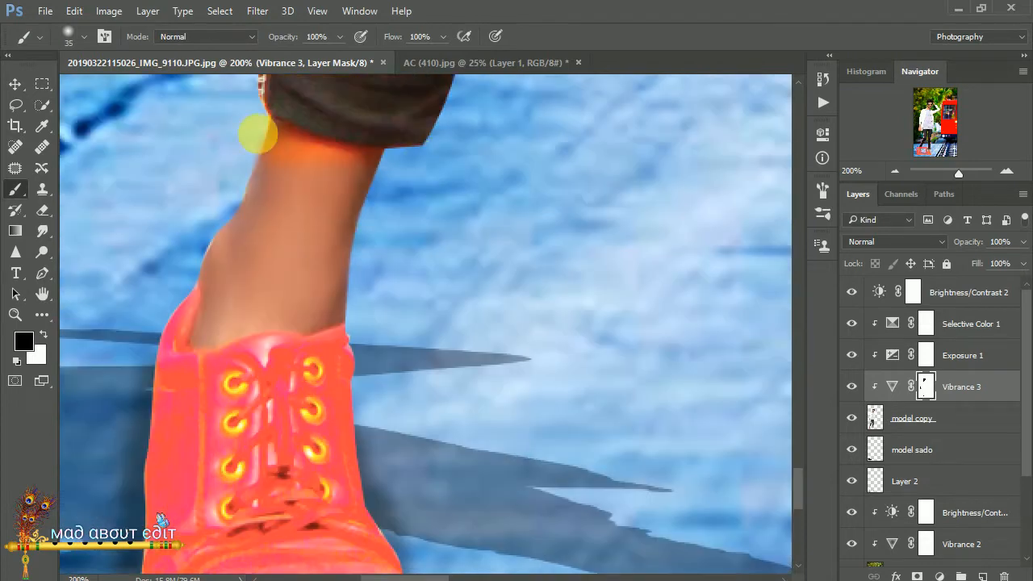
key("ctrl+0")
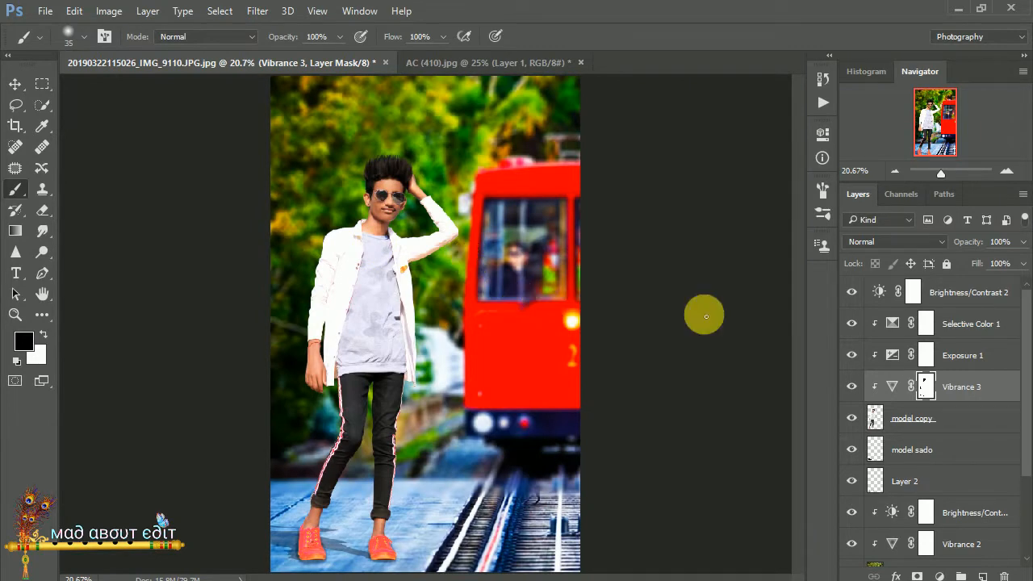
- On model copy, trace a closed Pen path around the inside of the sunglasses' right-hand lens
left_click(938, 426)
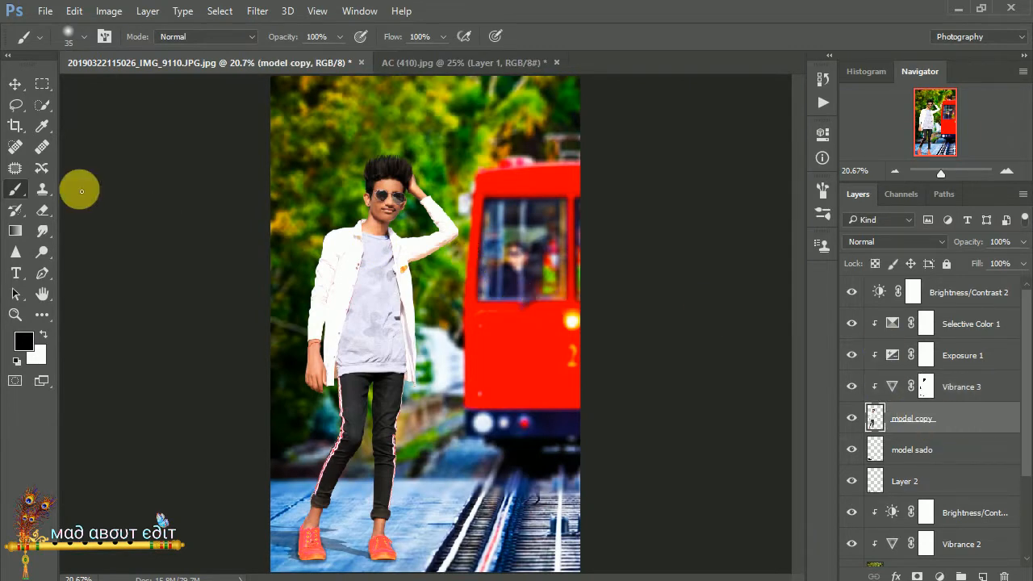
left_click(42, 272)
scroll(348, 209, "up", 4)
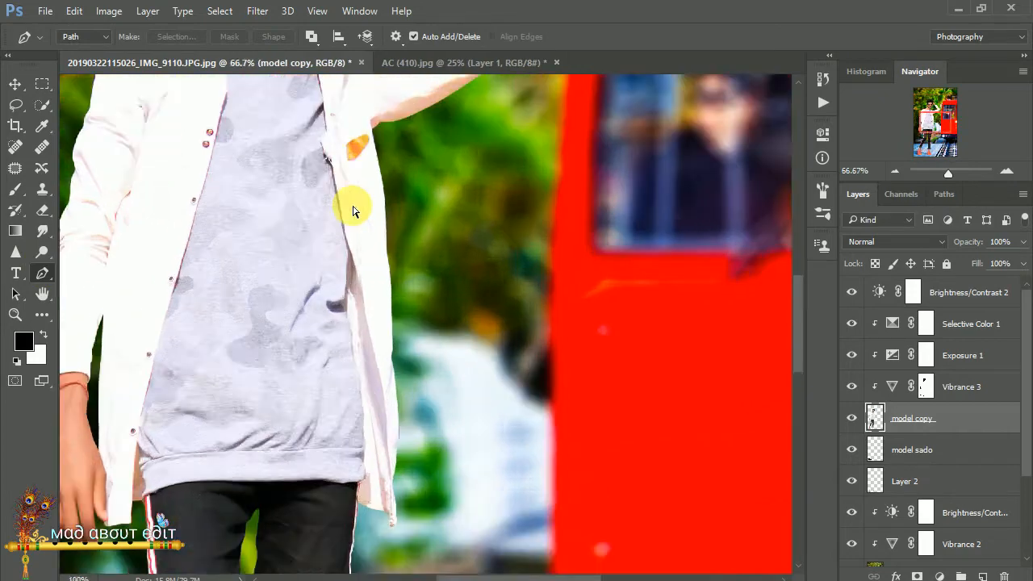
key("ctrl+plus")
mouse_move(284, 113)
left_mouse_down()
mouse_move(378, 304)
mouse_move(392, 433)
left_mouse_up()
left_click_drag(357, 113, 394, 385)
key("ctrl+plus")
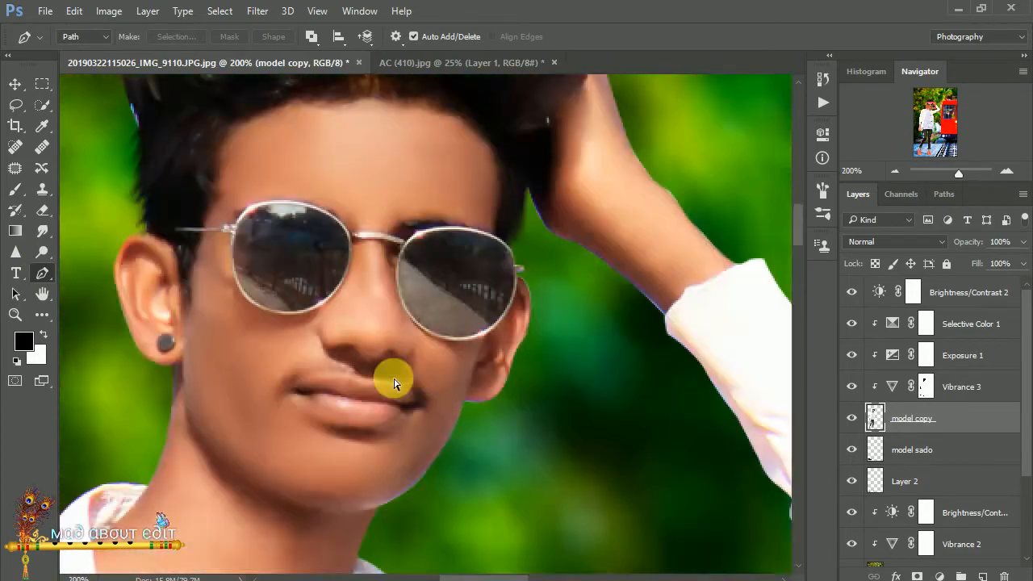
key("ctrl+plus")
key("ctrl+plus")
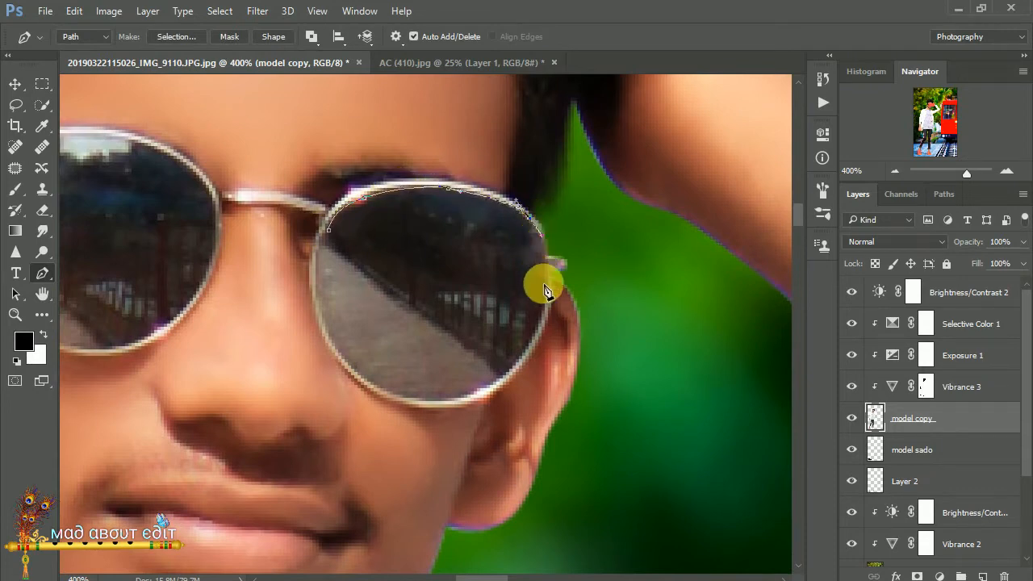
left_click(514, 369)
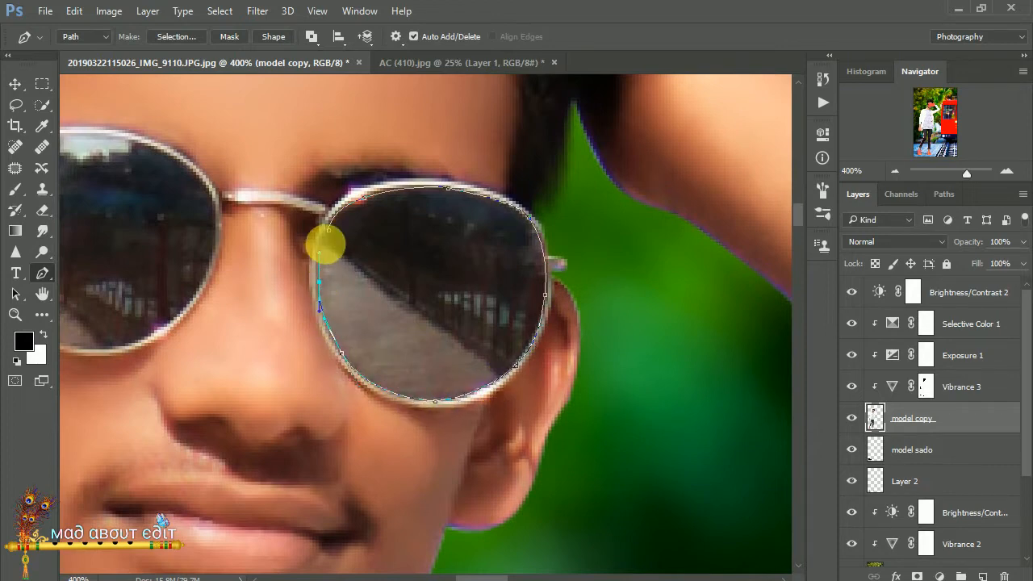
- Trace a second closed path around the sunglasses' left-hand lens, and select both lens paths
left_click_drag(400, 275, 692, 323)
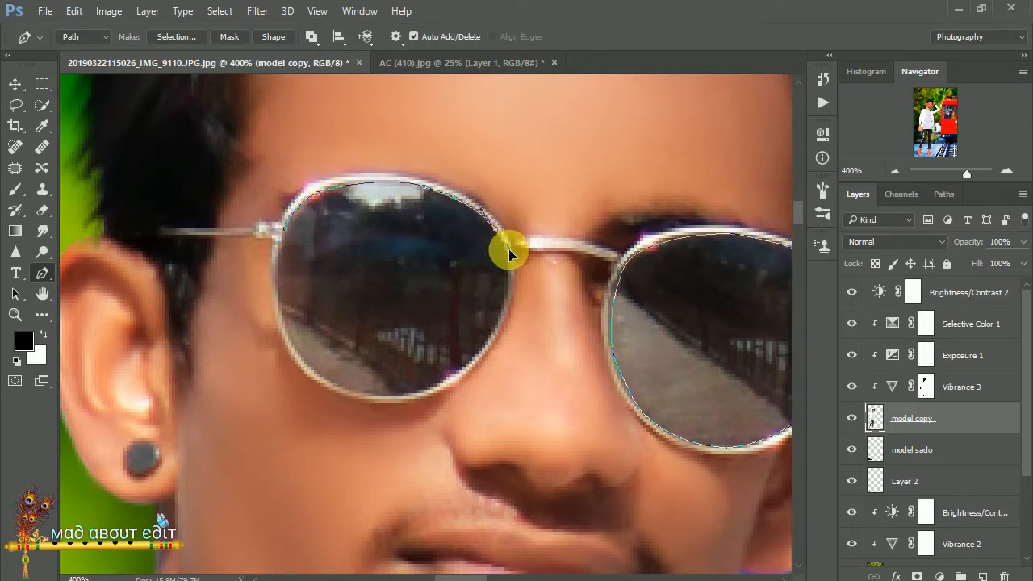
left_click_drag(509, 249, 508, 249)
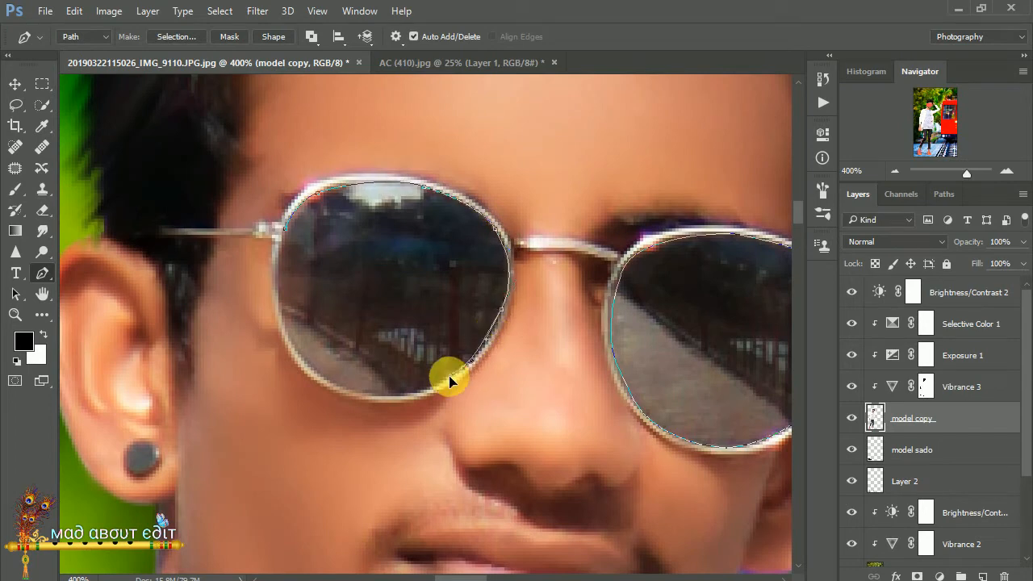
left_click_drag(368, 399, 353, 392)
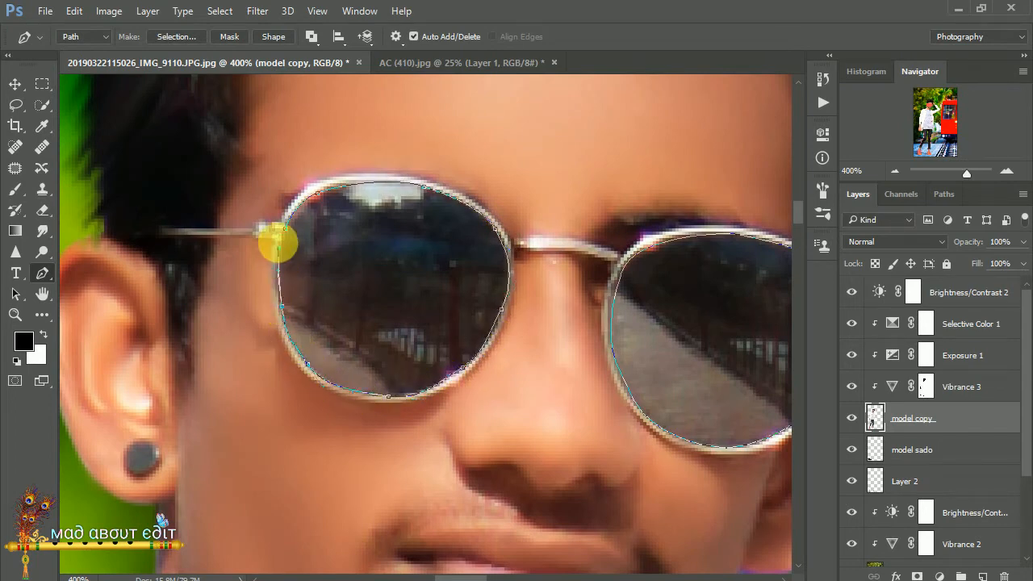
left_click_drag(470, 288, 395, 281)
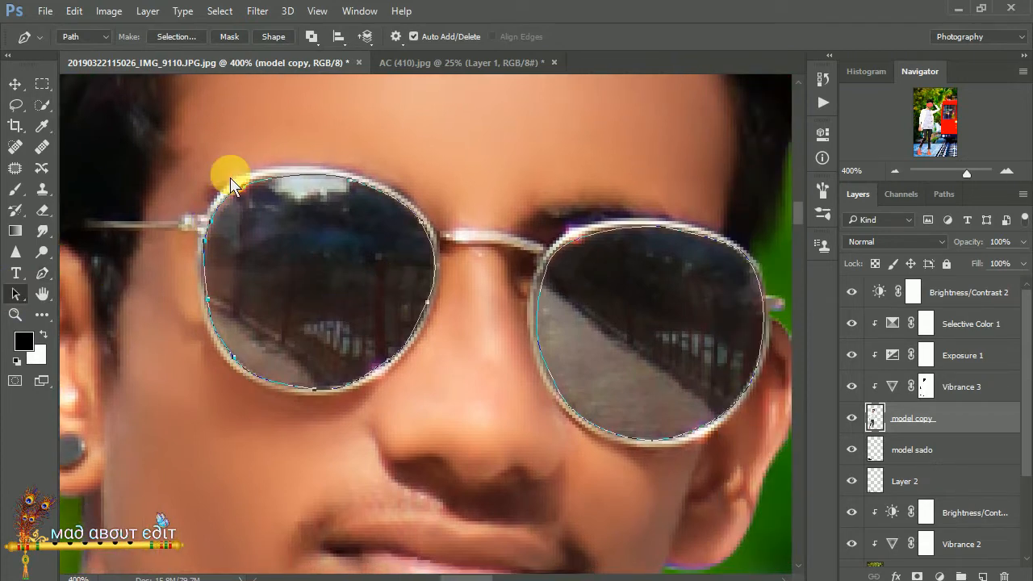
left_click_drag(276, 143, 707, 415)
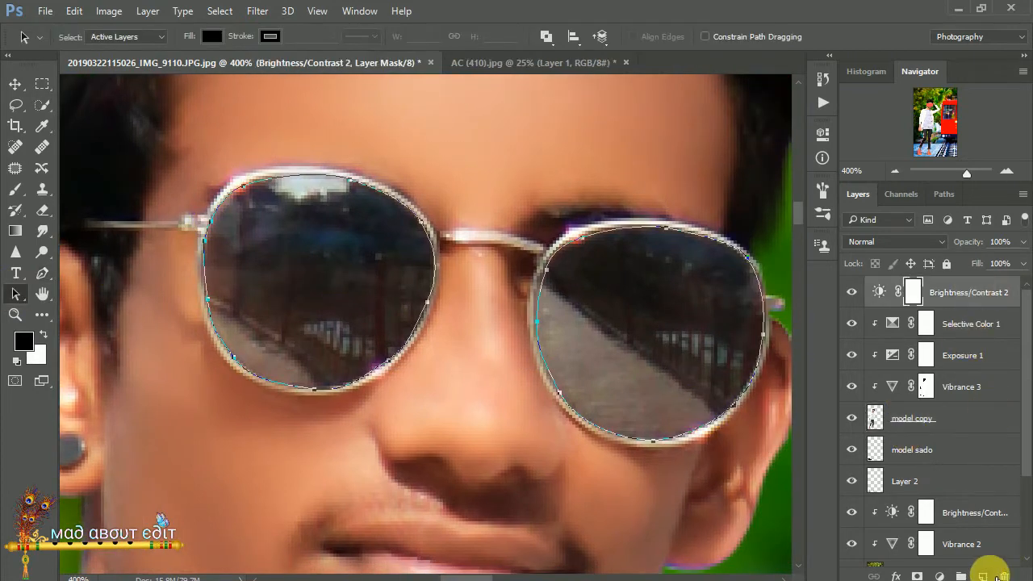
- Create a new layer above Brightness/Contrast 2 and turn both lens paths into a selection
left_click(982, 577)
key("ctrl+minus")
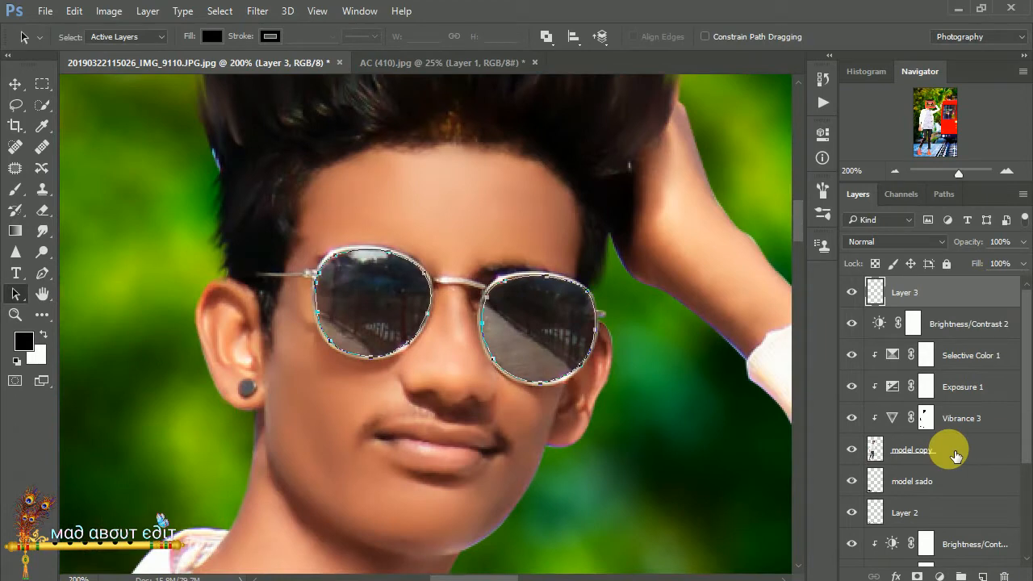
key("ctrl+Return")
- Fill the selected lenses on Layer 3 with a linear blue-to-transparent gradient running downward from the face past the chin
left_click(14, 233)
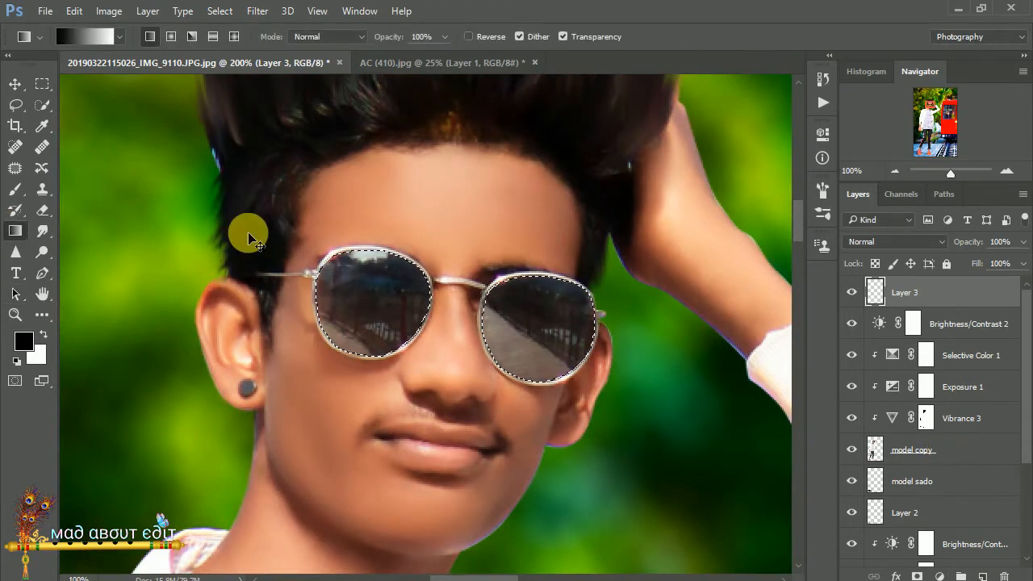
key("ctrl+minus")
key("ctrl+minus")
key("ctrl+minus")
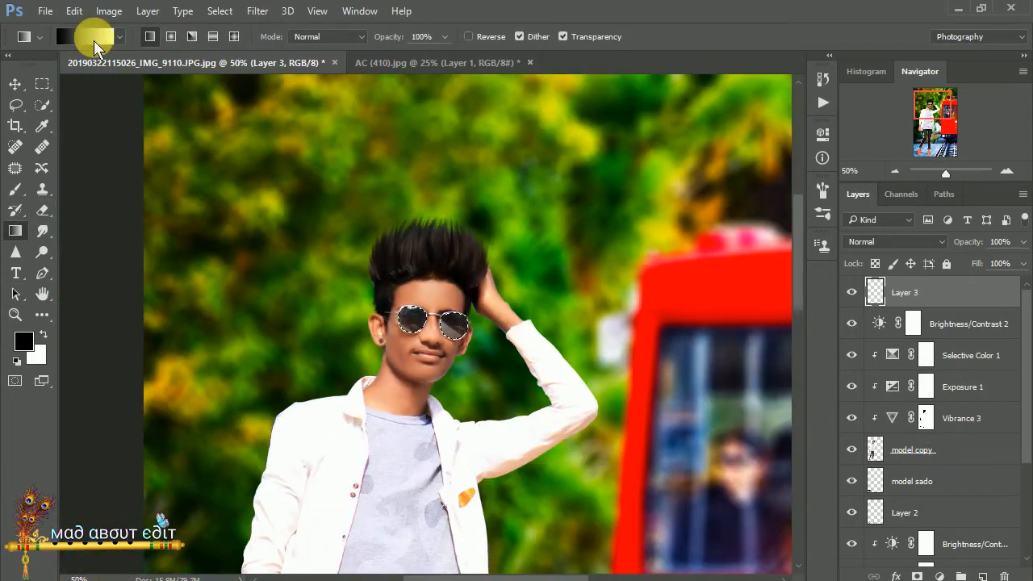
left_click(90, 37)
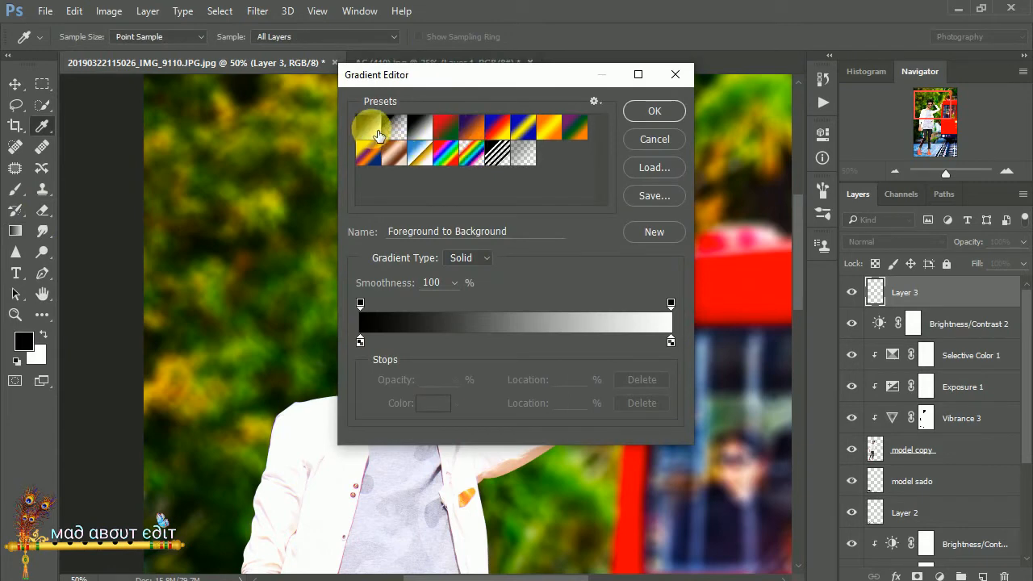
left_click(394, 127)
left_click(360, 341)
left_click(436, 404)
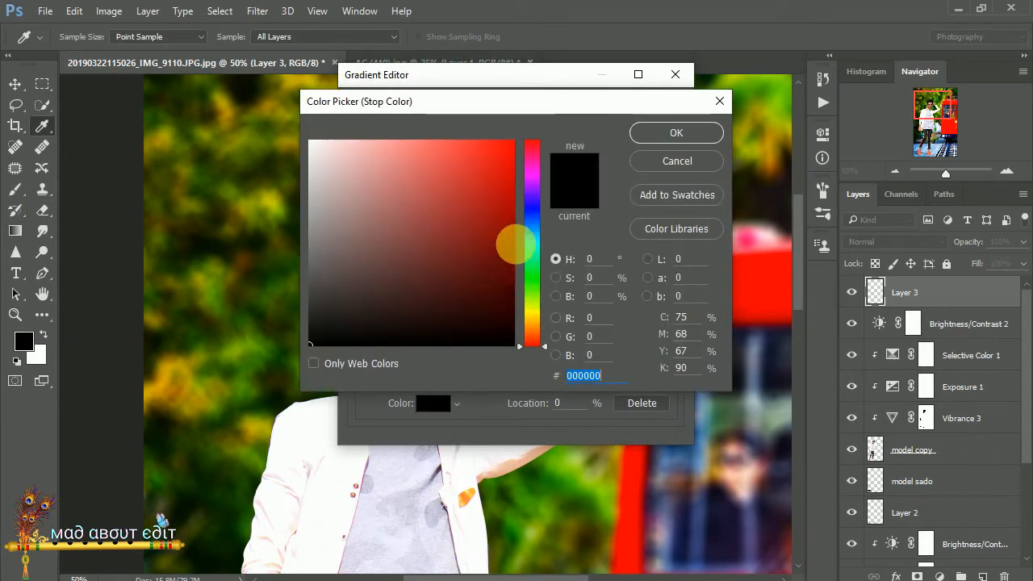
left_click_drag(511, 242, 529, 216)
left_click(473, 149)
left_click(676, 133)
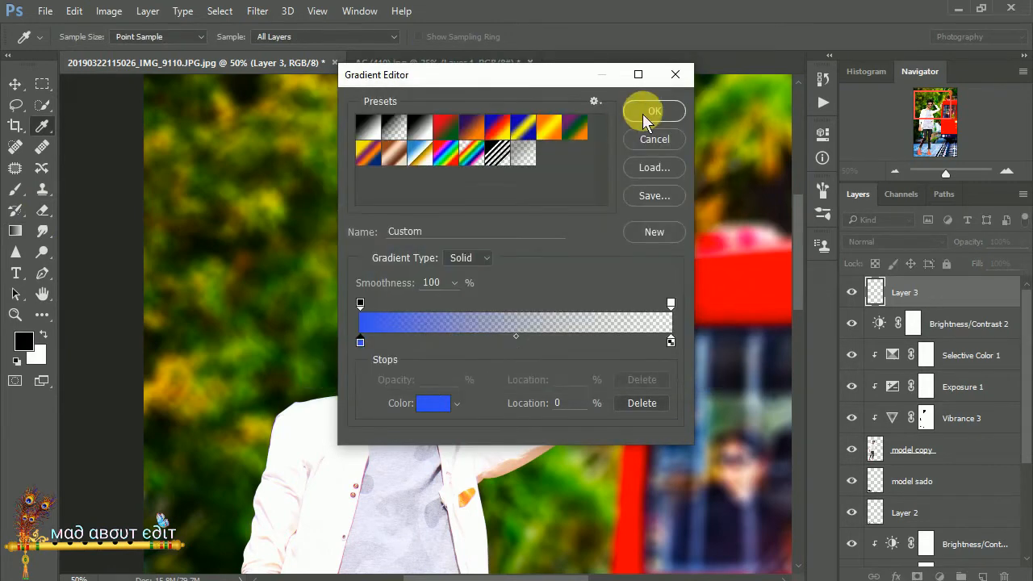
left_click(651, 108)
left_click_drag(439, 291, 444, 397)
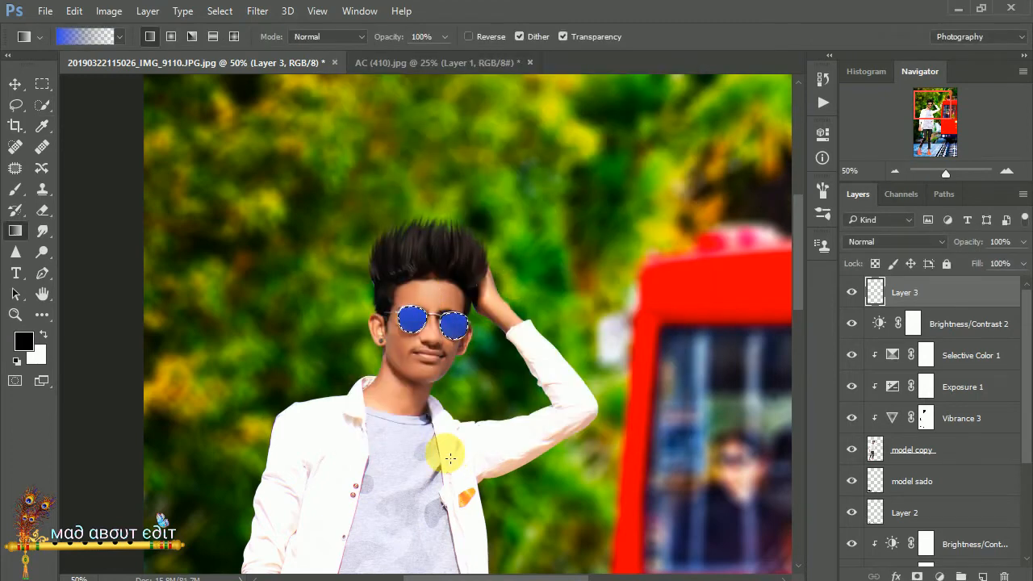
- Replace the lens fill with a blue-to-transparent gradient running diagonally from the hair to below the raised elbow, and clear the selection
key("ctrl+z")
left_click_drag(370, 281, 587, 491)
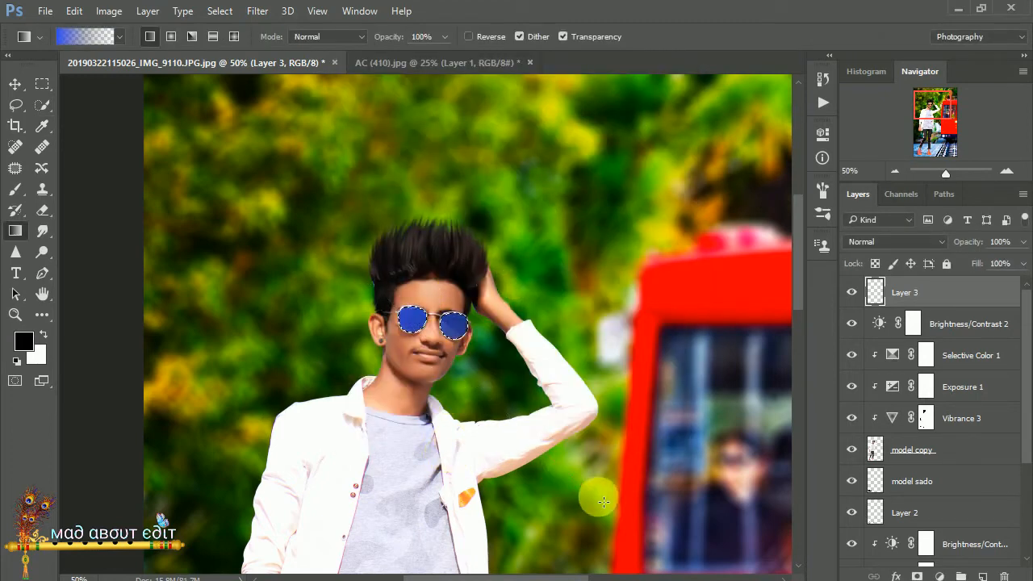
key("ctrl+minus")
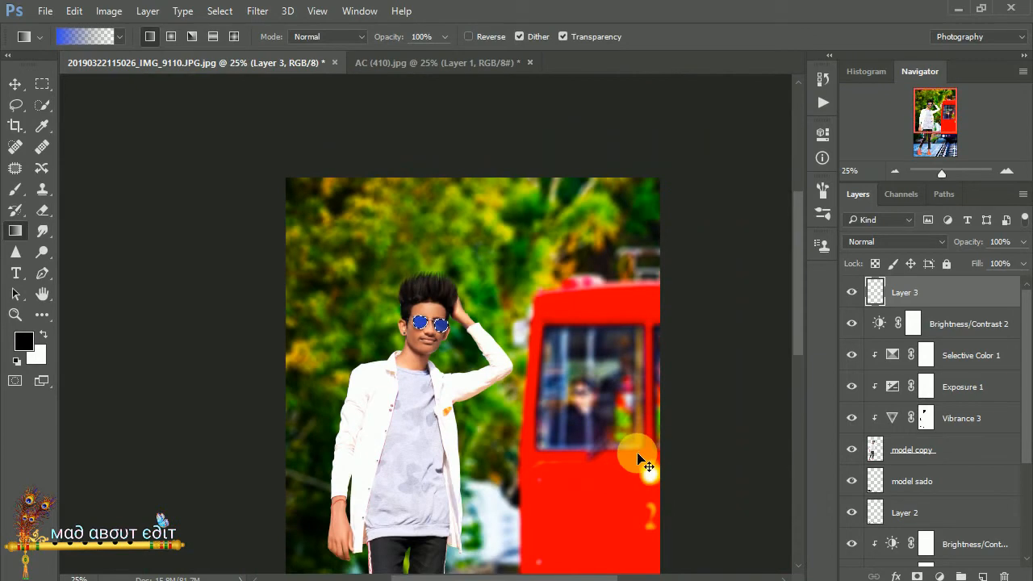
key("ctrl+minus")
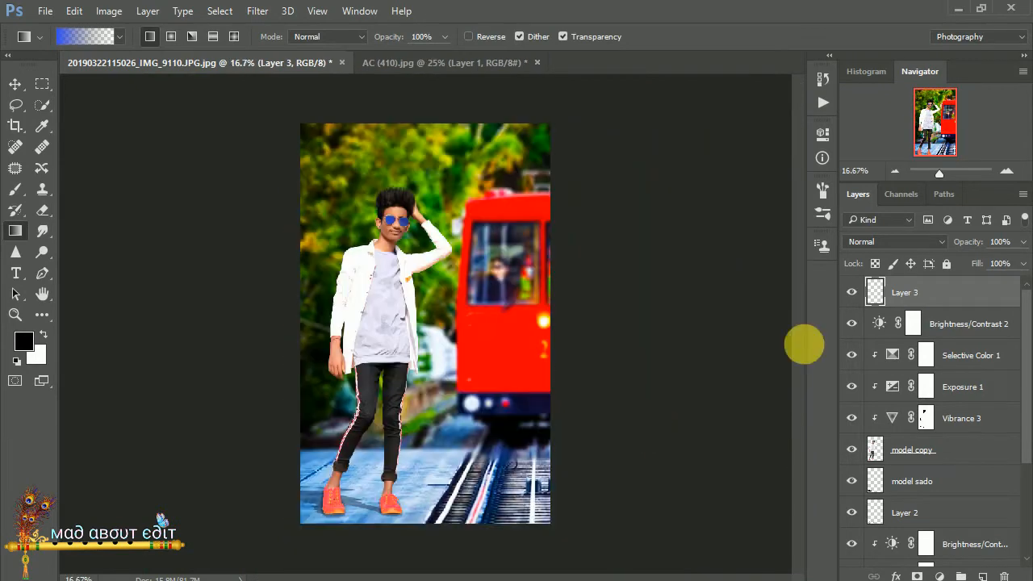
- Rename the lens gradient layer as sunglass
left_click(909, 300)
type("sunglass")
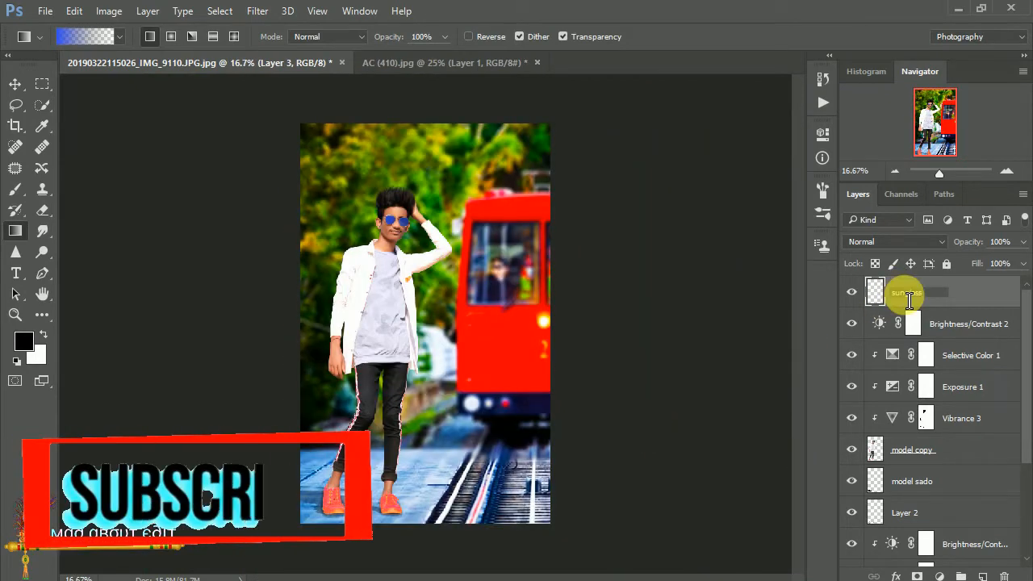
key("Return")
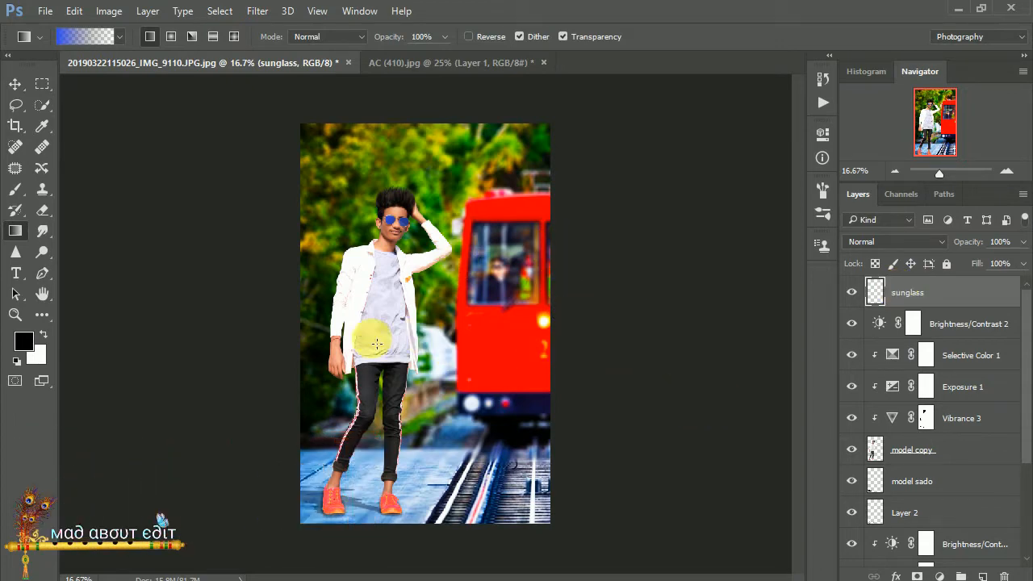
- Create a new empty layer directly above model copy, within its clipped adjustment stack
left_click(953, 329)
left_click(936, 450)
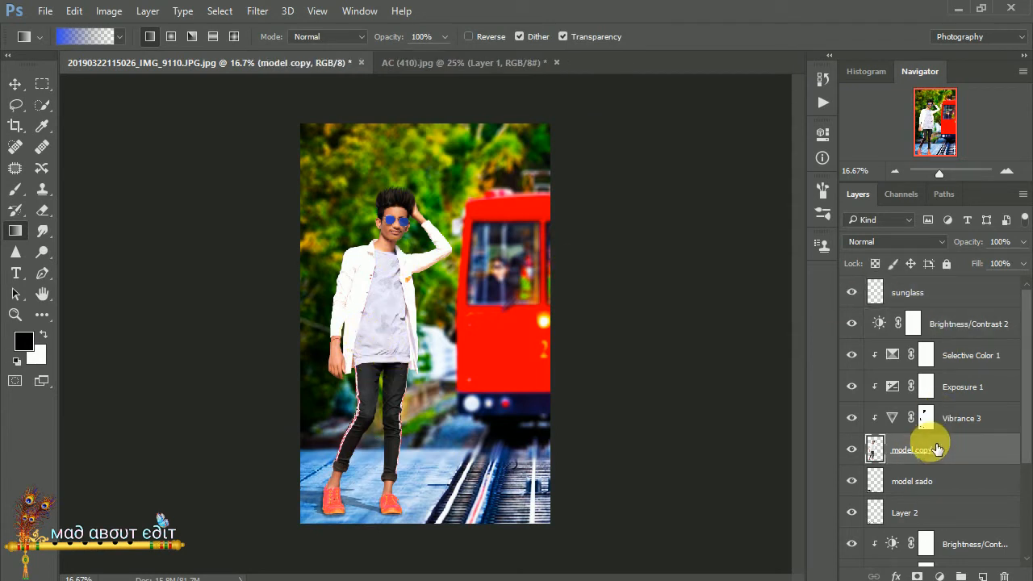
left_click(948, 325)
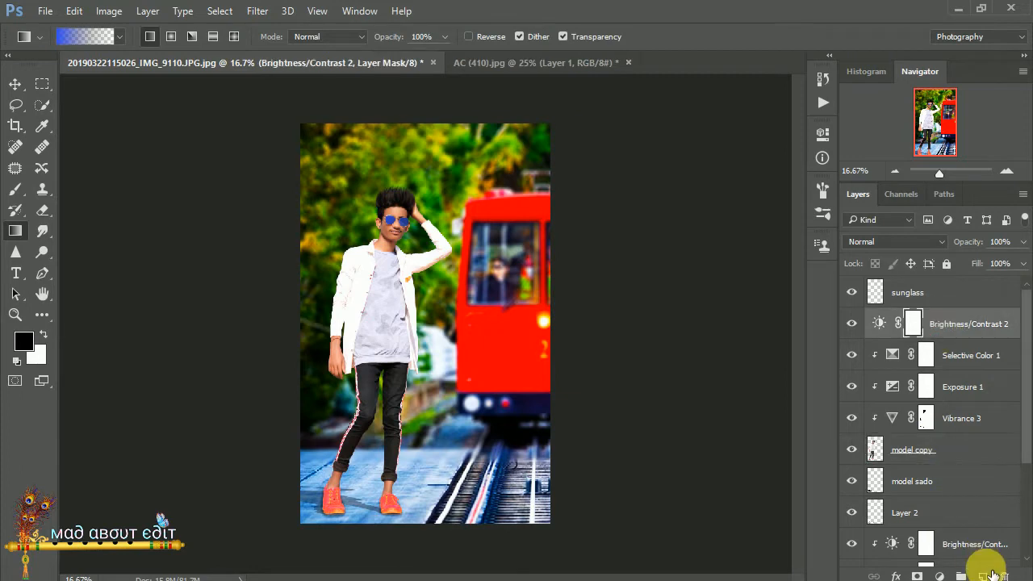
left_click(912, 454)
left_click(982, 576)
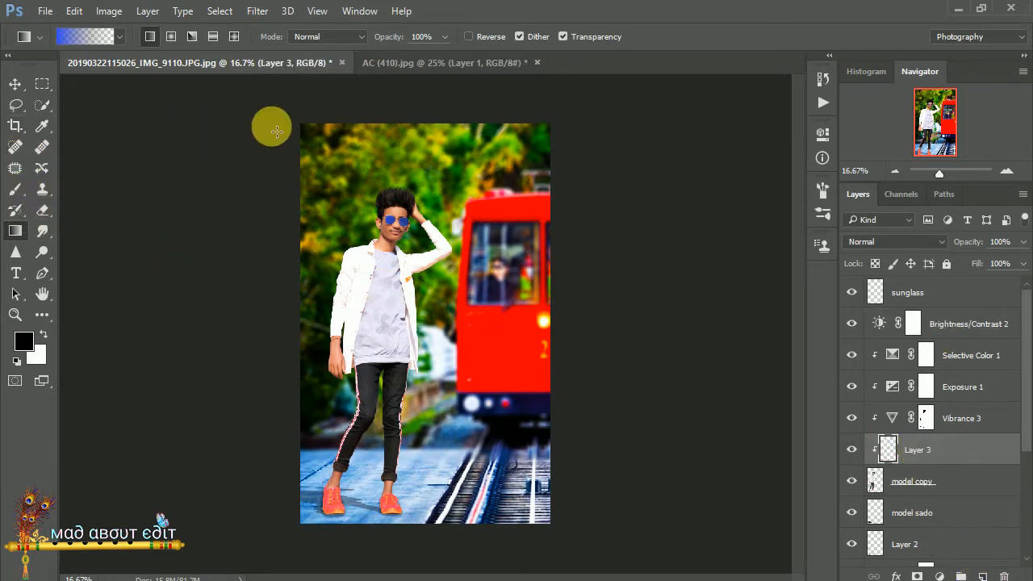
- Fill the new Layer 3 with 50% Gray and set its blending mode to Overlay
key("shift+F5")
left_click(501, 170)
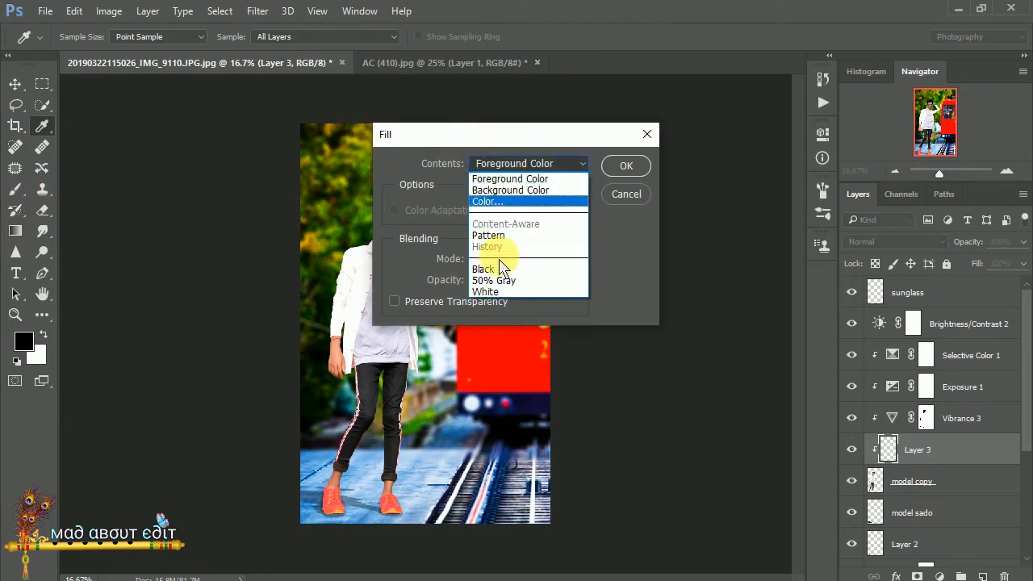
left_click(495, 281)
left_click(626, 165)
key("g")
left_click(895, 242)
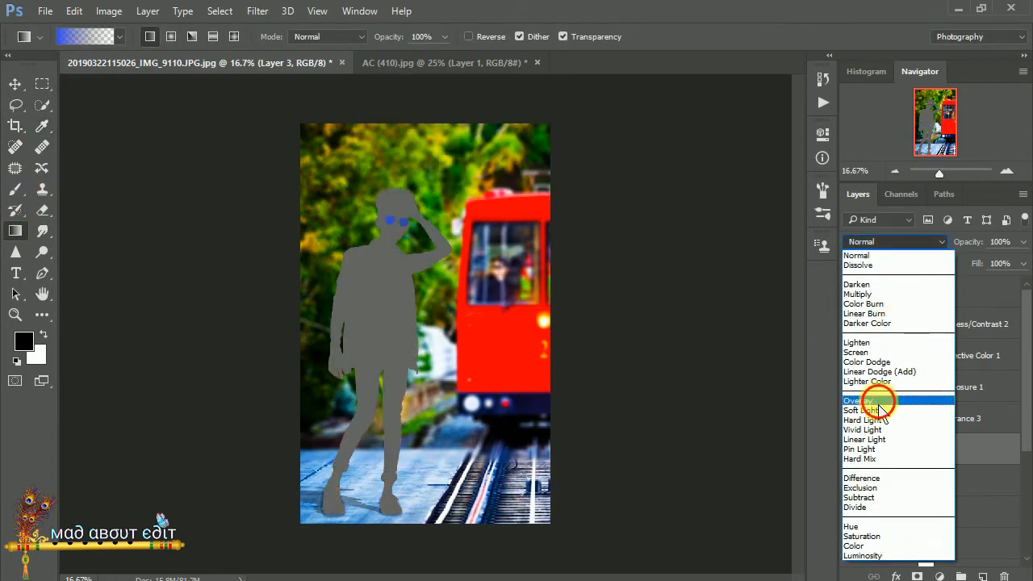
left_click(943, 397)
- Brighten the model's cheeks, jaw and chin on Layer 3 with the Dodge tool, using Midtones at 50% exposure and a 45-pixel brush
right_click(42, 257)
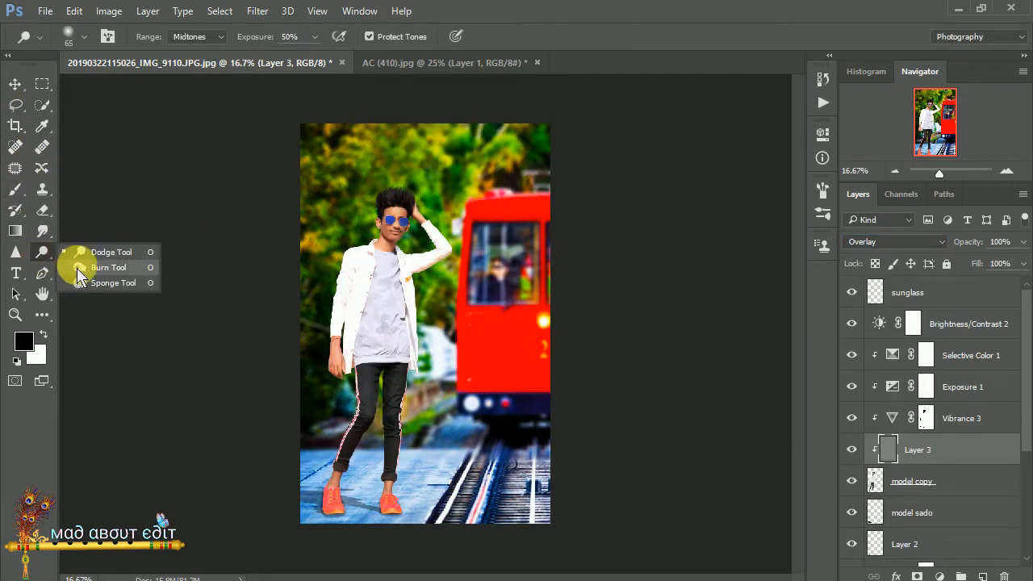
left_click(76, 252)
key("ctrl+plus")
key("ctrl+plus")
key("ctrl+plus")
key("ctrl+plus")
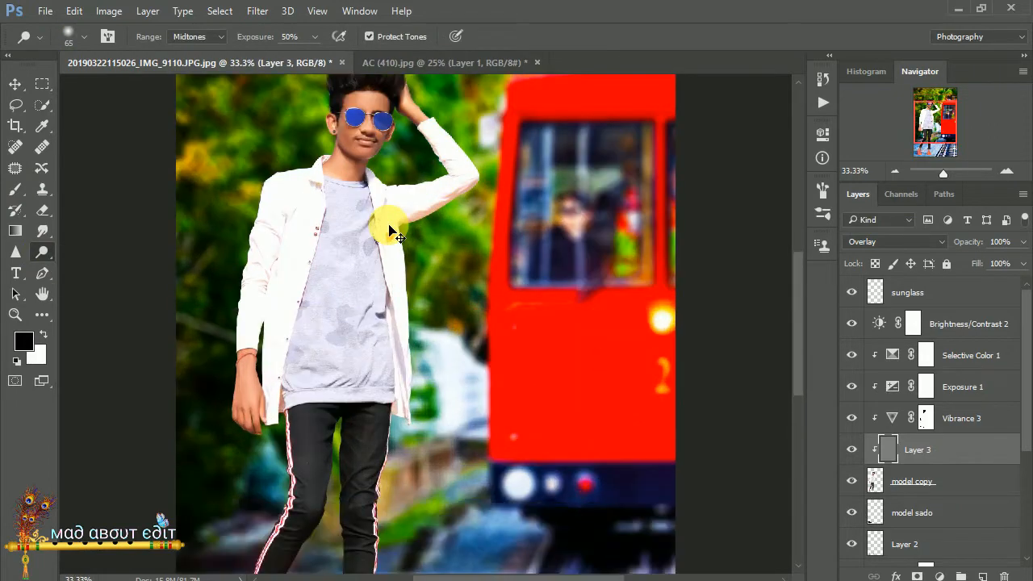
mouse_move(369, 272)
left_mouse_down()
mouse_move(401, 358)
mouse_move(327, 428)
left_mouse_up()
key("ctrl+plus")
key("ctrl+plus")
key("ctrl+plus")
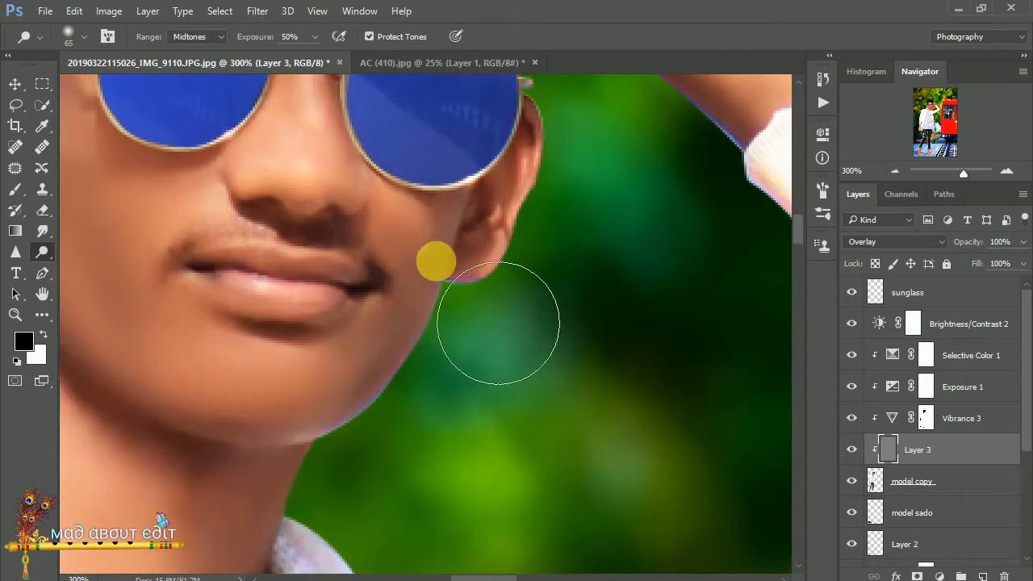
left_click_drag(437, 261, 261, 394)
left_click_drag(367, 406, 475, 401)
key("bracketleft")
key("bracketleft")
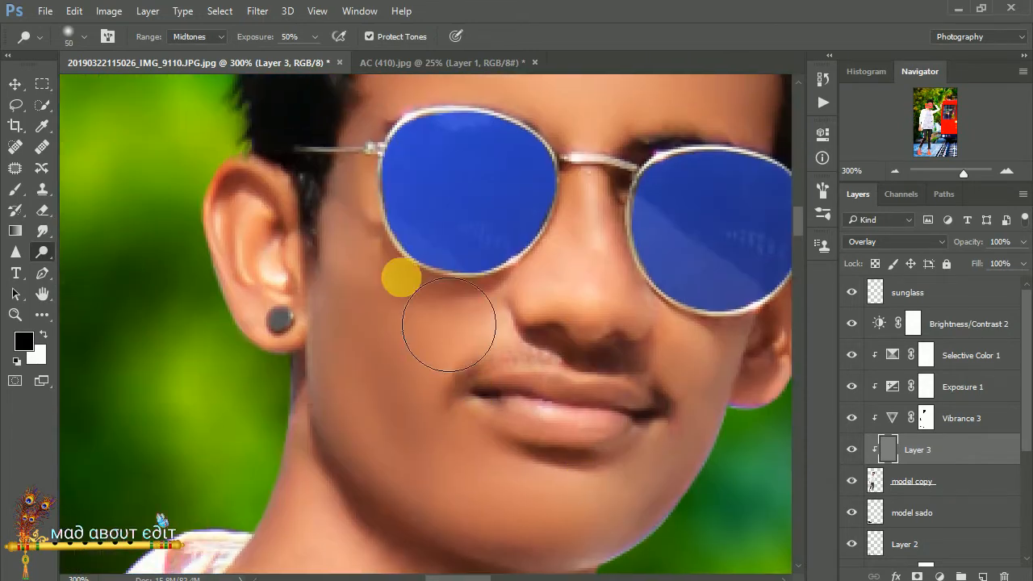
mouse_move(317, 320)
left_mouse_down()
mouse_move(363, 380)
mouse_move(351, 208)
left_mouse_up()
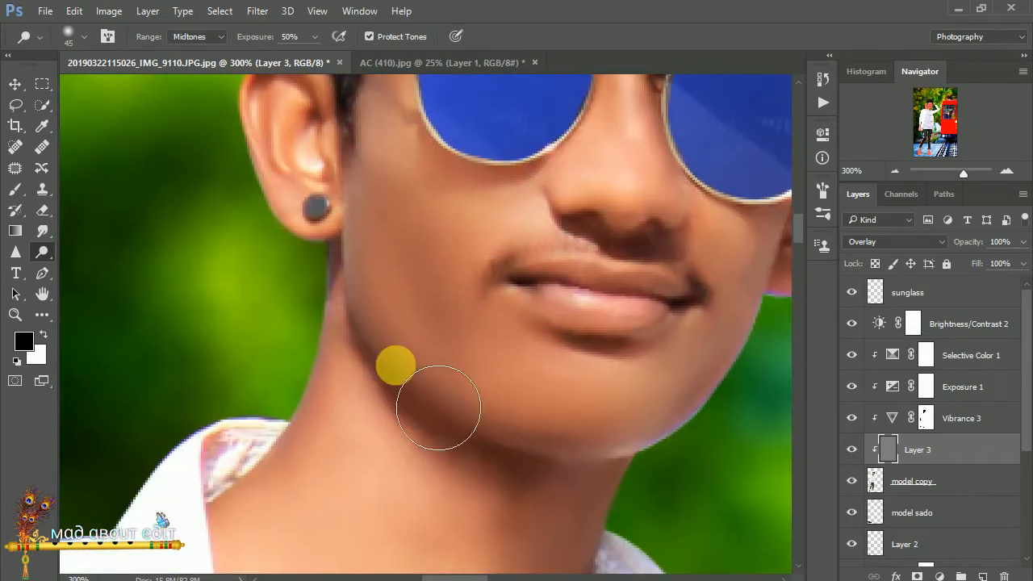
left_click_drag(438, 408, 721, 468)
mouse_move(787, 307)
left_mouse_down()
mouse_move(558, 385)
mouse_move(497, 449)
left_mouse_up()
left_click_drag(471, 350, 507, 495)
left_click_drag(310, 432, 486, 290)
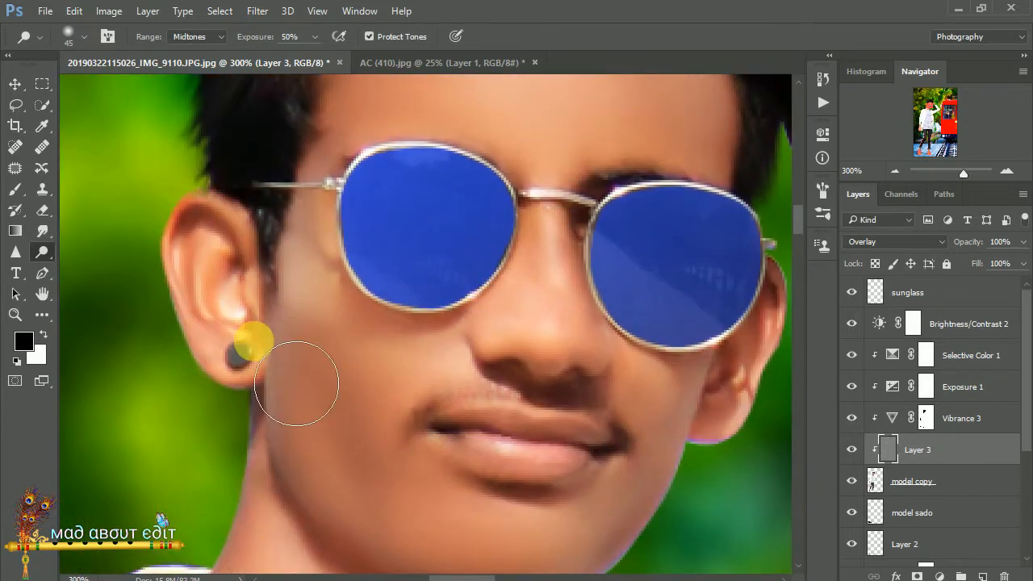
left_click_drag(249, 346, 318, 316)
- Dodge highlights on the model's raised forearm and neck on Layer 3
key("ctrl+0")
key("ctrl+plus")
key("ctrl+plus")
key("ctrl+plus")
key("ctrl+plus")
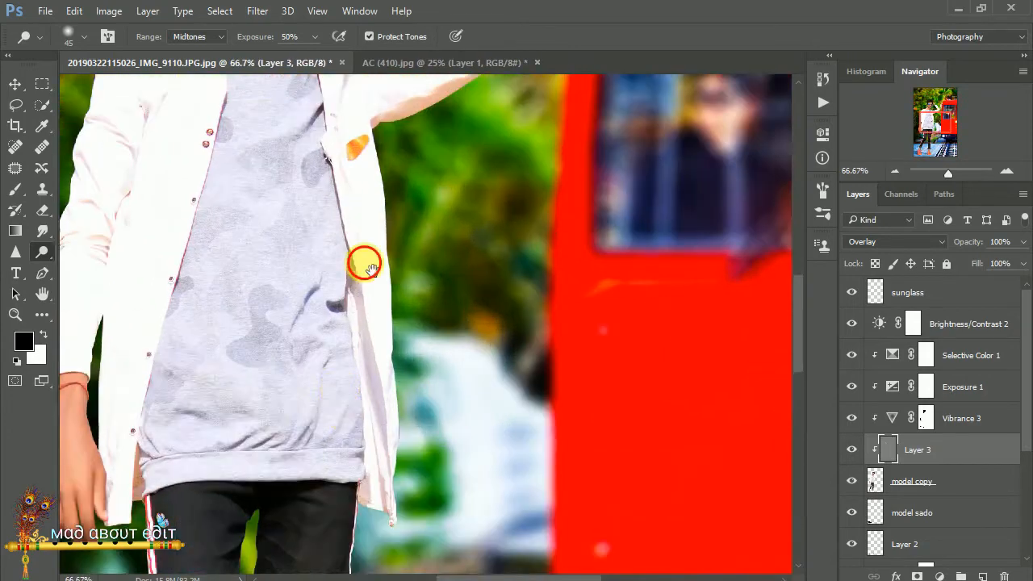
left_click_drag(364, 263, 366, 472)
key("ctrl+plus")
key("ctrl+plus")
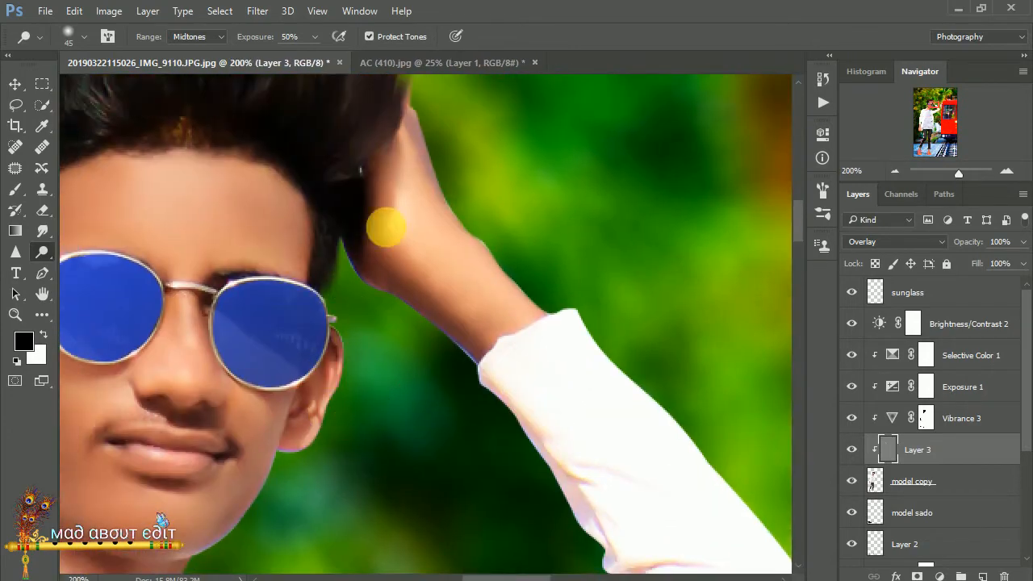
mouse_move(310, 429)
left_mouse_down()
mouse_move(440, 332)
mouse_move(471, 283)
left_mouse_up()
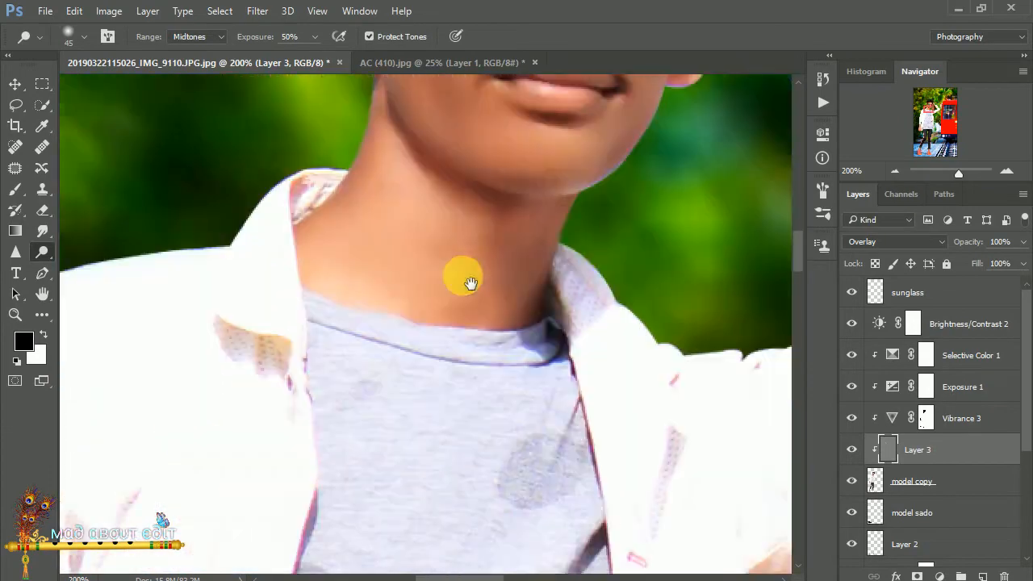
mouse_move(442, 367)
left_mouse_down()
mouse_move(468, 328)
mouse_move(505, 145)
mouse_move(546, 269)
mouse_move(461, 328)
mouse_move(347, 384)
left_mouse_up()
mouse_move(498, 296)
left_mouse_down()
mouse_move(431, 247)
mouse_move(449, 235)
mouse_move(445, 347)
left_mouse_up()
- Darken the areas around the eyebrows, sunglasses frame and lips on Layer 3 with a small Burn tool brush, using Midtones at 50% exposure
right_click(41, 250)
left_click(85, 264)
scroll(452, 355, "up", 2)
left_click_drag(527, 321, 502, 384)
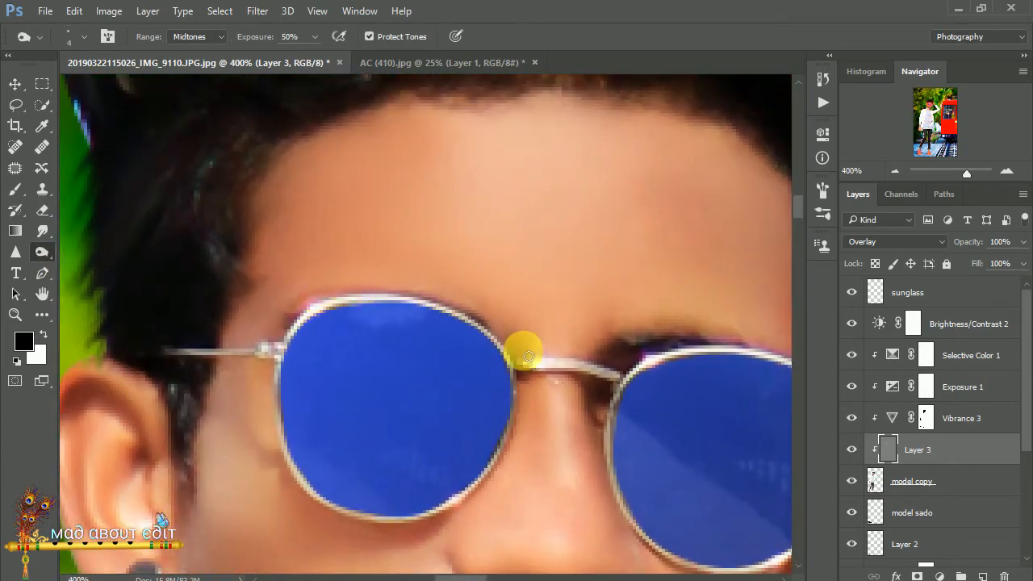
mouse_move(528, 356)
left_mouse_down()
mouse_move(444, 364)
mouse_move(508, 339)
mouse_move(598, 356)
left_mouse_up()
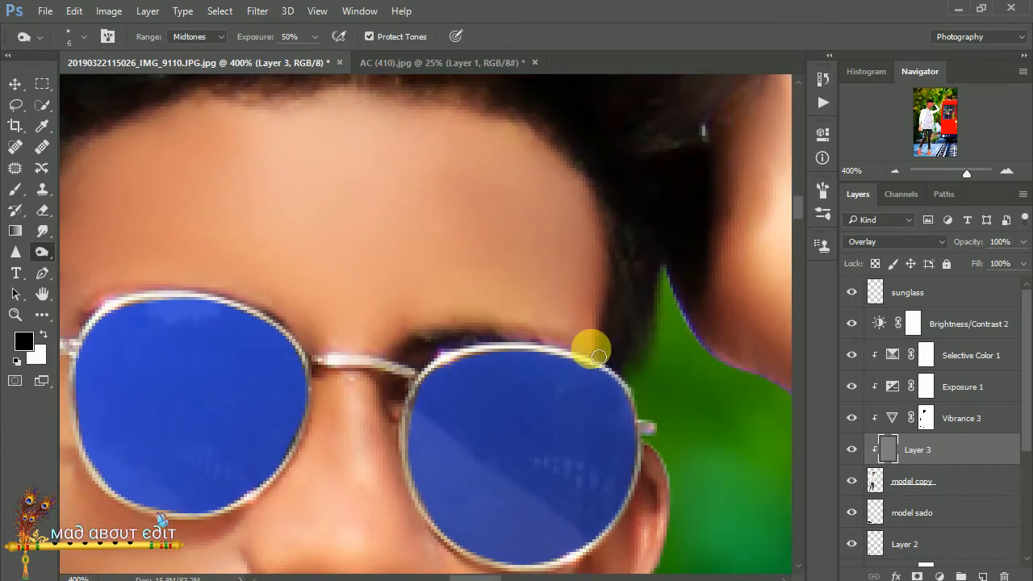
left_click_drag(396, 420, 457, 288)
left_click_drag(403, 484, 414, 258)
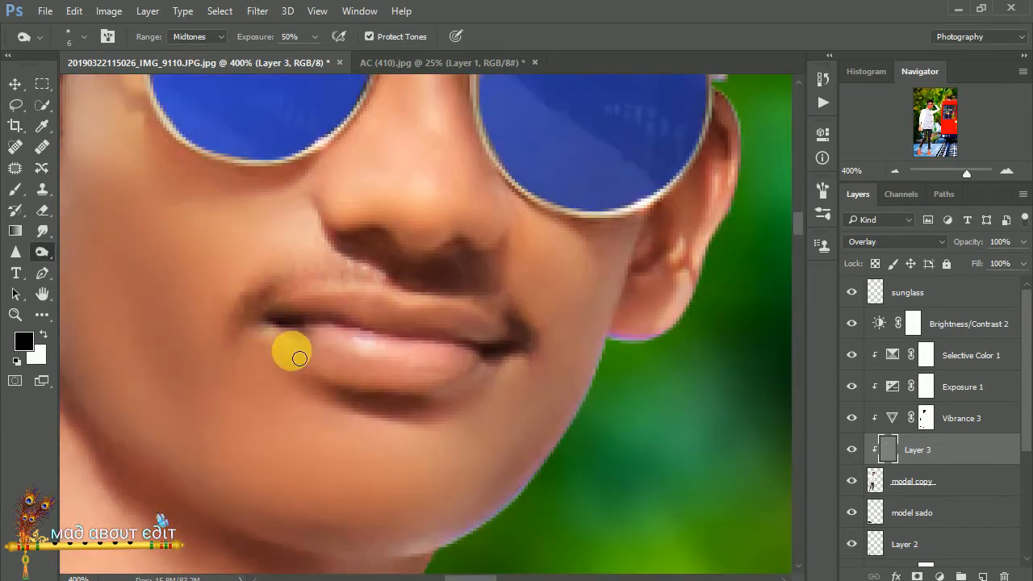
mouse_move(291, 286)
left_mouse_down()
mouse_move(389, 274)
mouse_move(512, 304)
mouse_move(565, 331)
mouse_move(486, 387)
left_mouse_up()
scroll(487, 392, "down", 8)
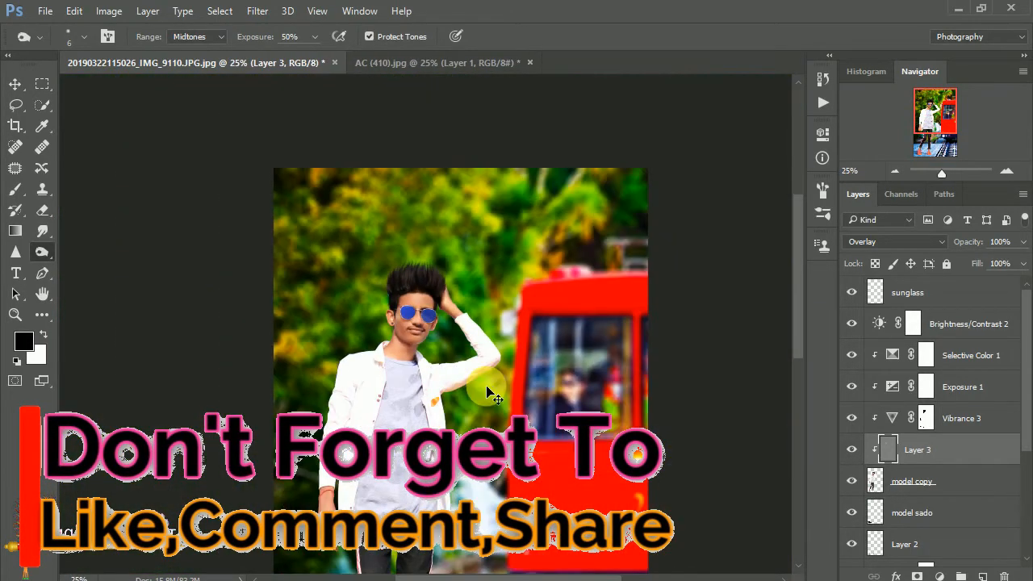
key("ctrl+0")
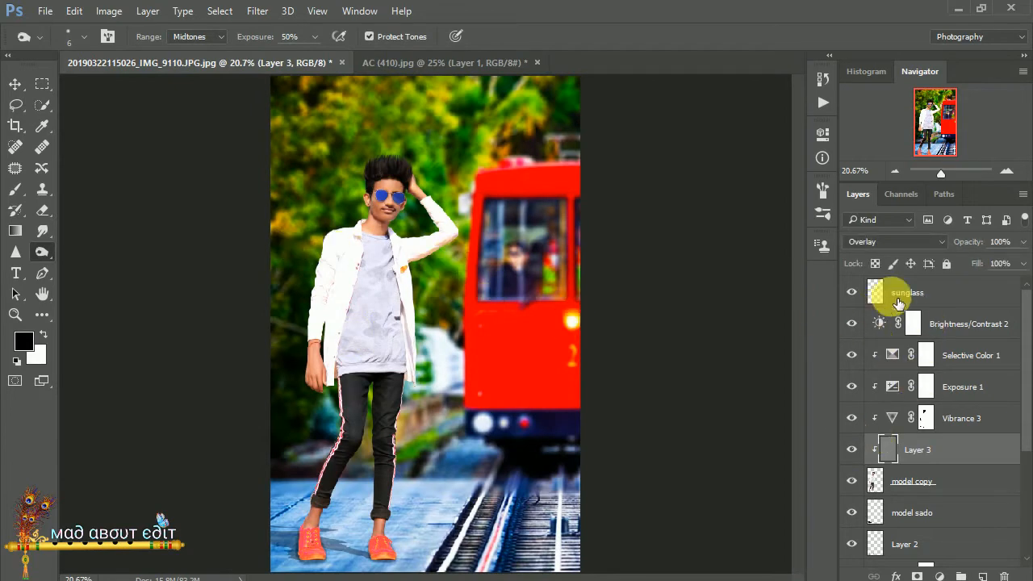
- Stamp all visible layers into a new layer above sunglass and duplicate the merged layer
left_click(899, 299)
key("ctrl+minus")
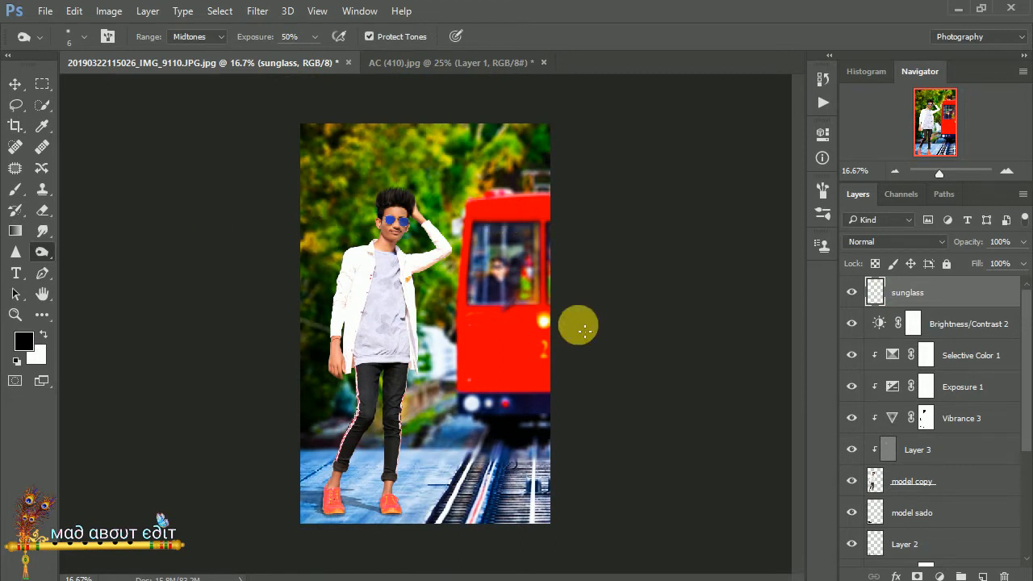
left_click_drag(487, 231, 537, 369)
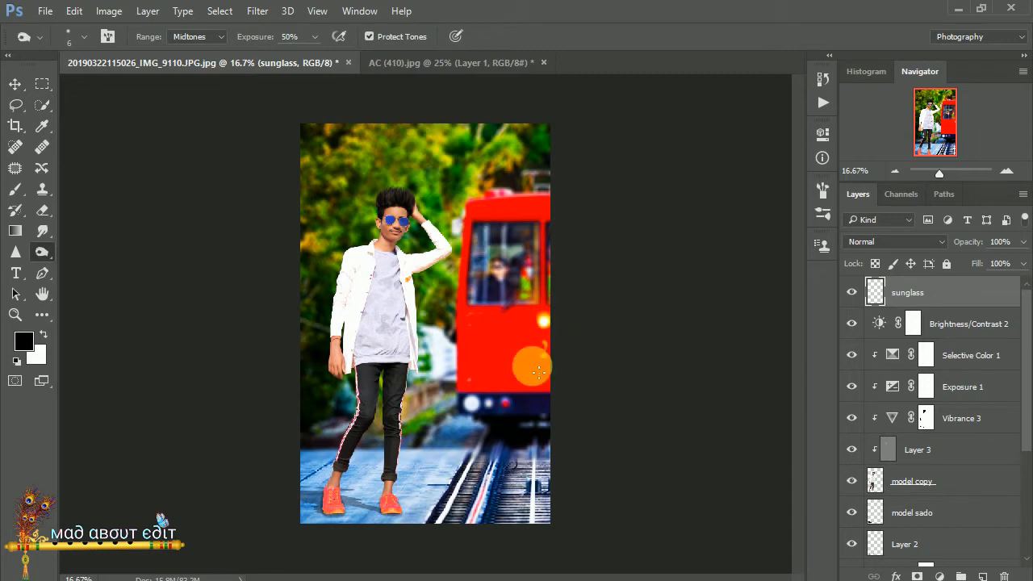
left_click(984, 576)
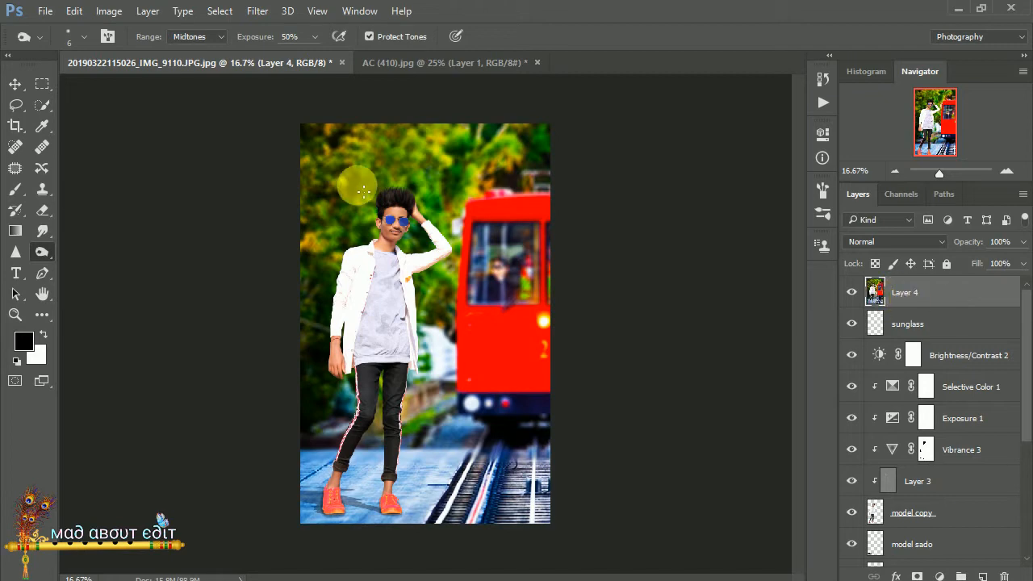
key("ctrl+j")
- Sharpen Layer 4 copy with Unsharp Mask at 72% amount, 1.0 pixel radius and threshold 0
left_click(258, 12)
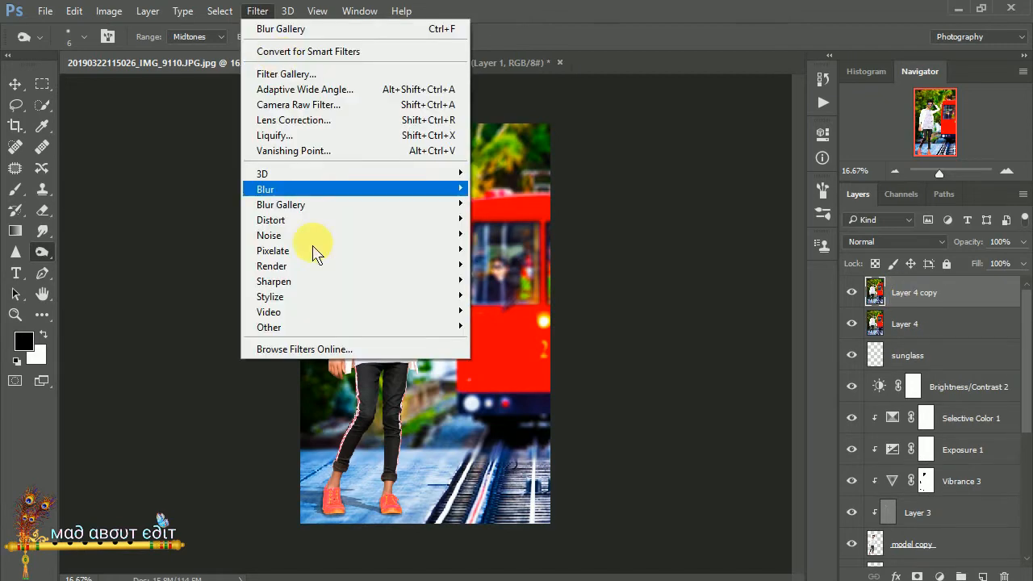
mouse_move(416, 332)
mouse_move(452, 282)
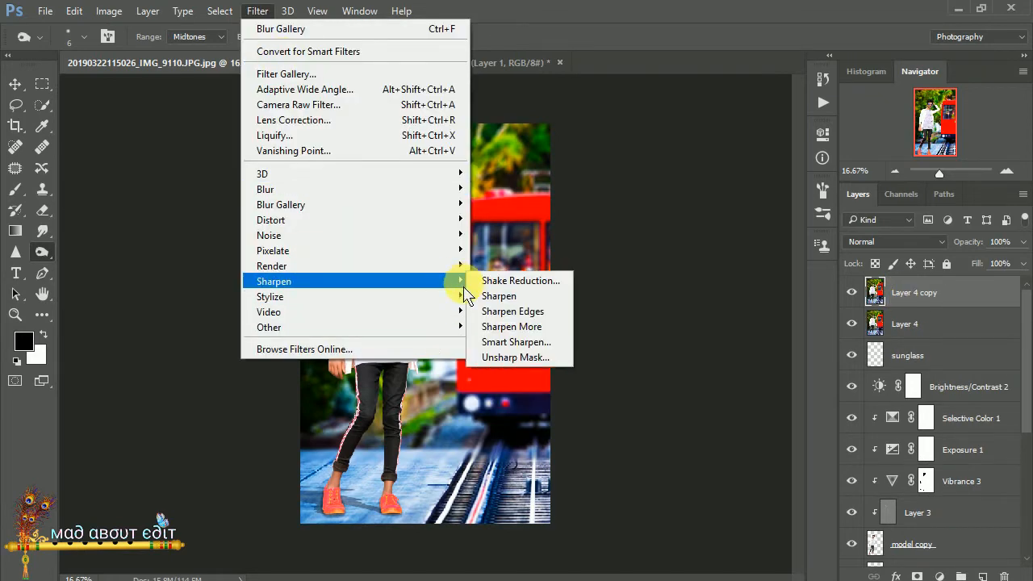
left_click(500, 355)
left_click_drag(505, 207, 469, 345)
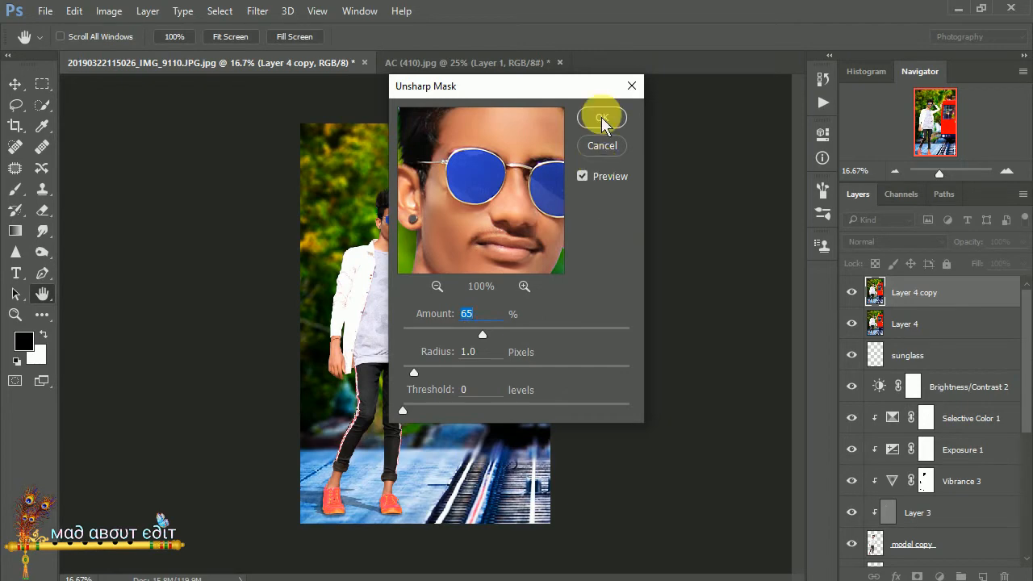
left_click_drag(483, 133, 507, 271)
left_click_drag(485, 335, 495, 335)
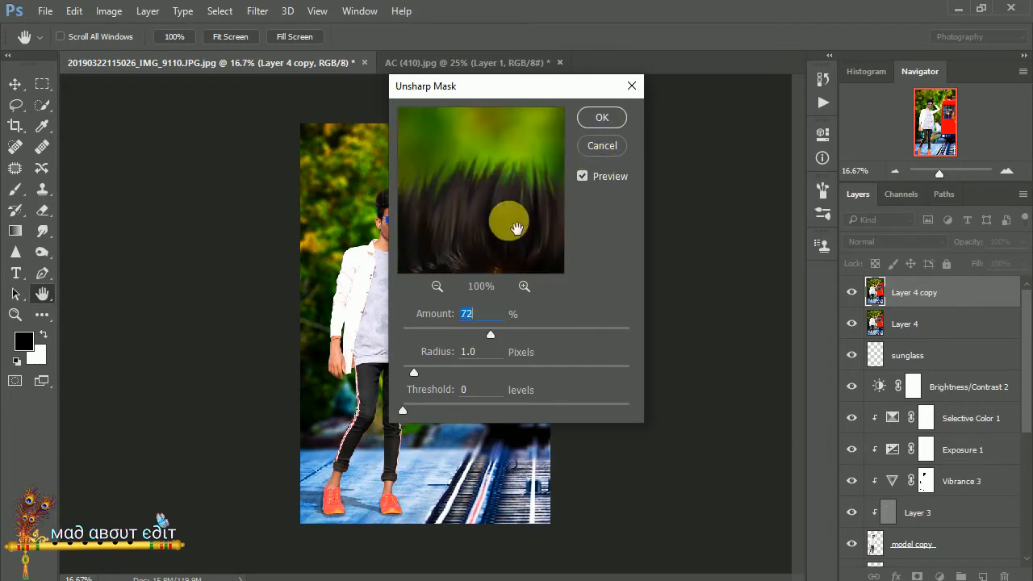
left_click_drag(509, 224, 531, 134)
left_click_drag(509, 175, 516, 89)
left_click_drag(510, 223, 497, 187)
left_click(602, 147)
key("o")
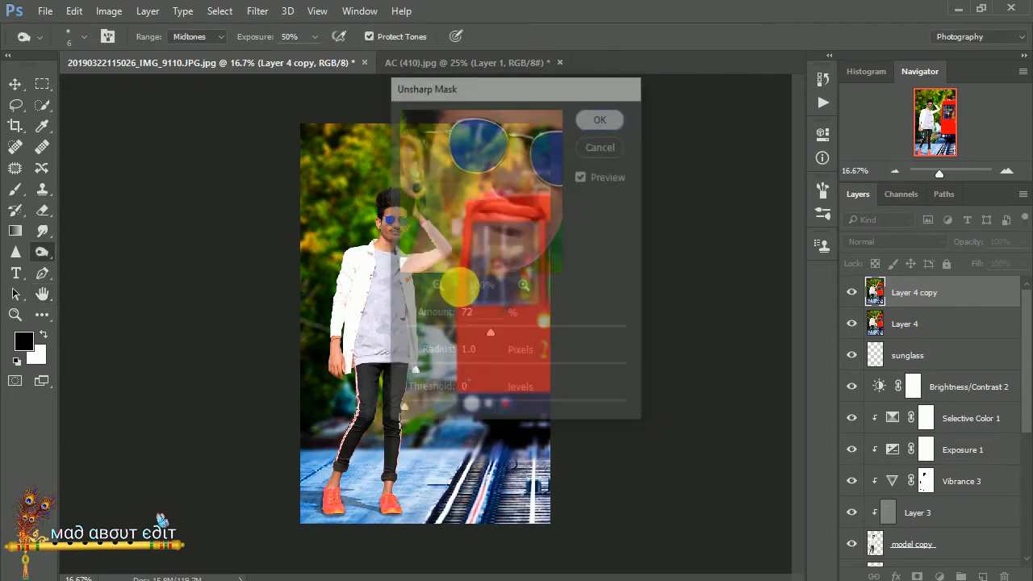
key("ctrl+plus")
key("ctrl+plus")
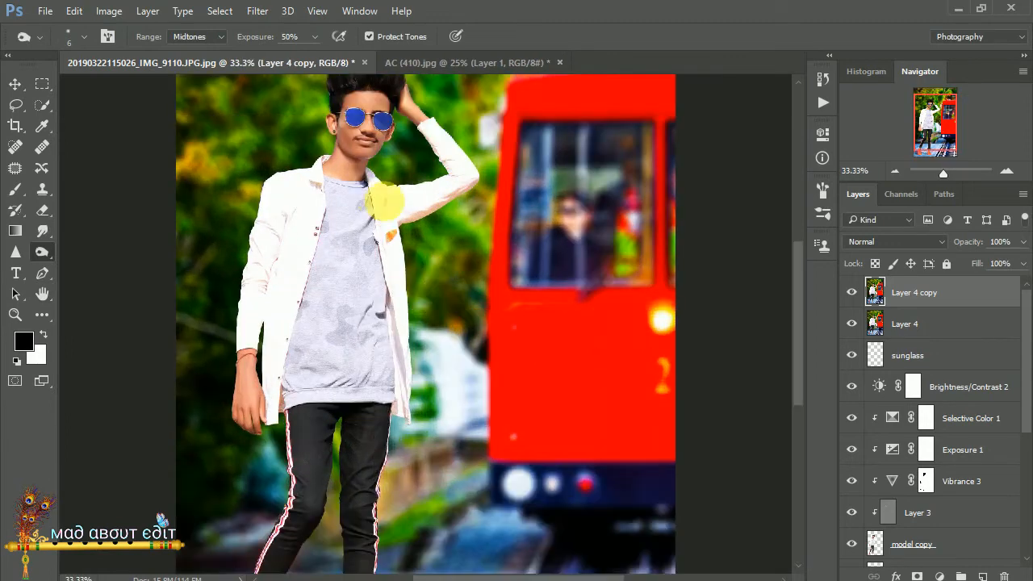
left_click_drag(383, 194, 396, 268)
key("ctrl+minus")
key("ctrl+minus")
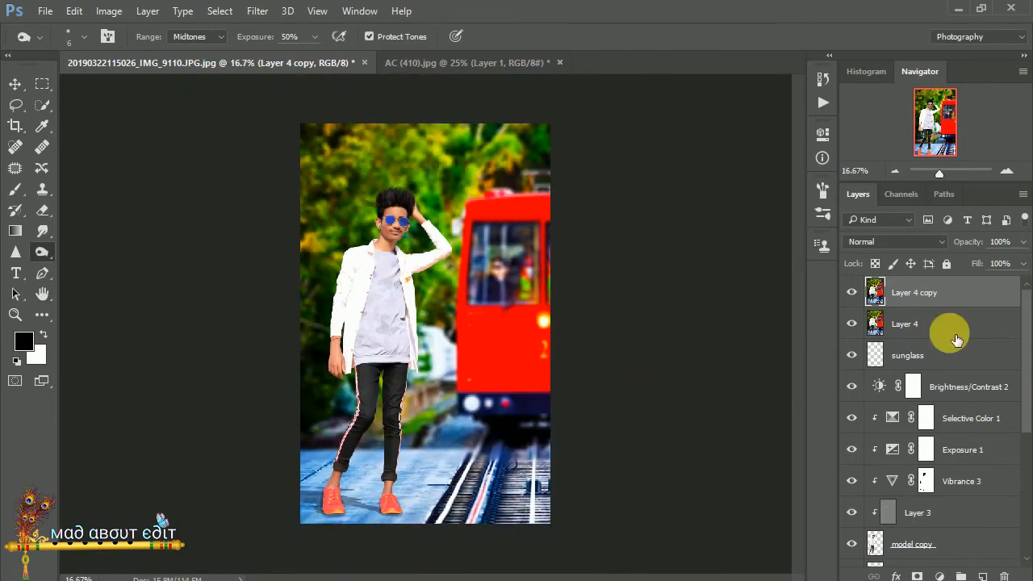
- Open the "design by me" image from the Desktop folder
left_click(46, 18)
left_click(49, 43)
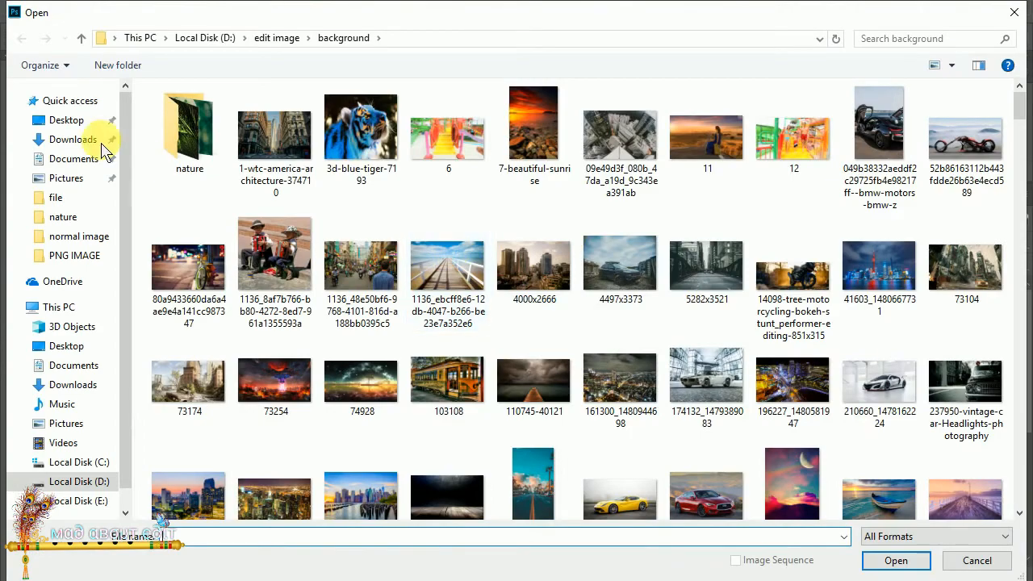
left_click(66, 119)
left_click(629, 129)
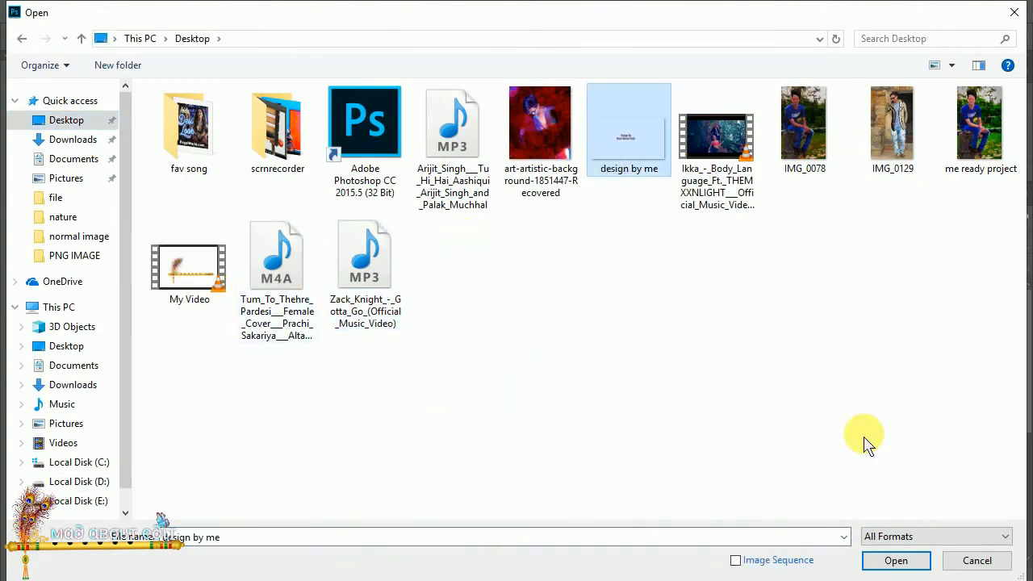
left_click(891, 562)
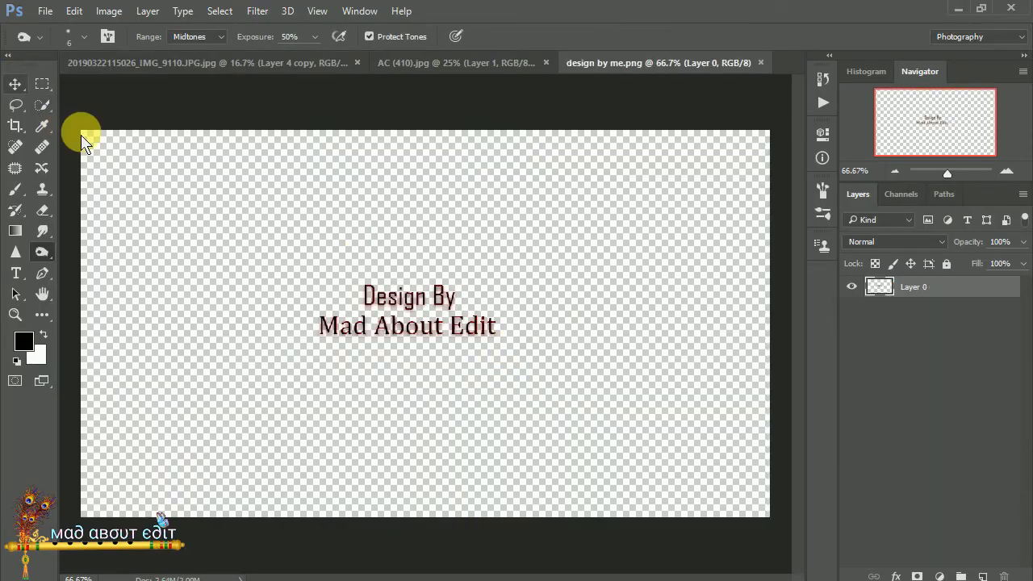
left_click(269, 71)
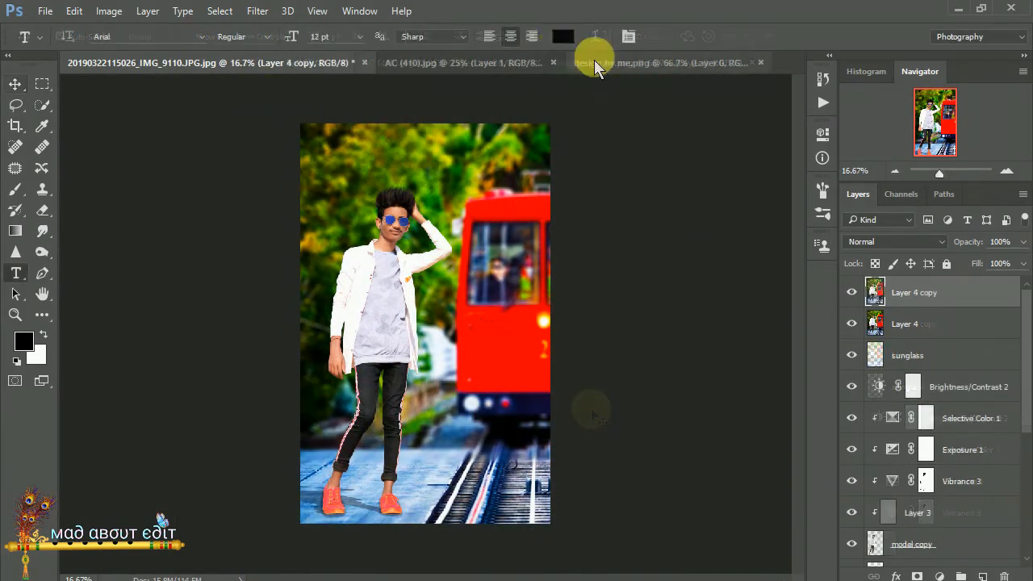
left_click(594, 62)
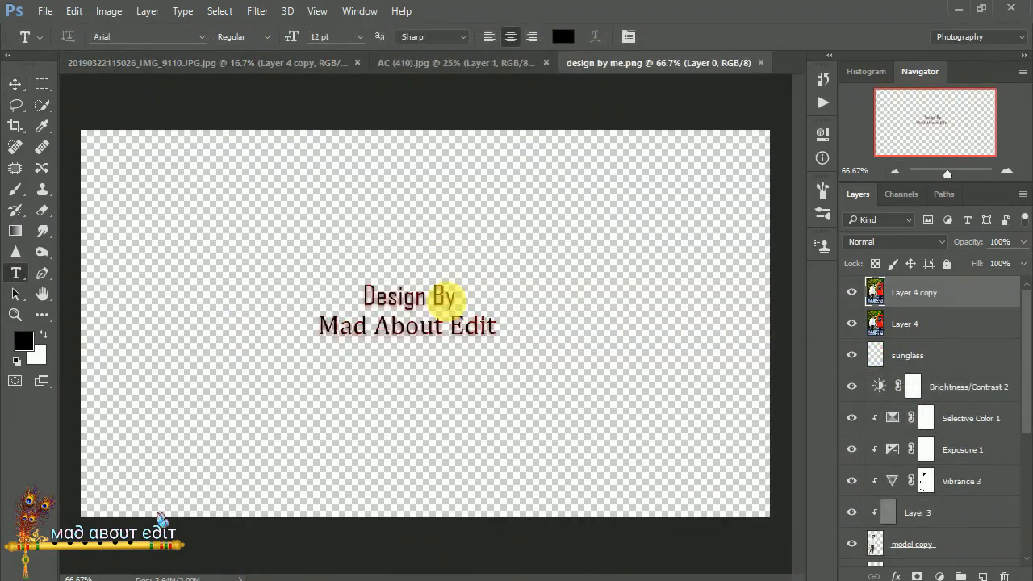
left_click_drag(433, 310, 727, 205)
left_click(907, 288)
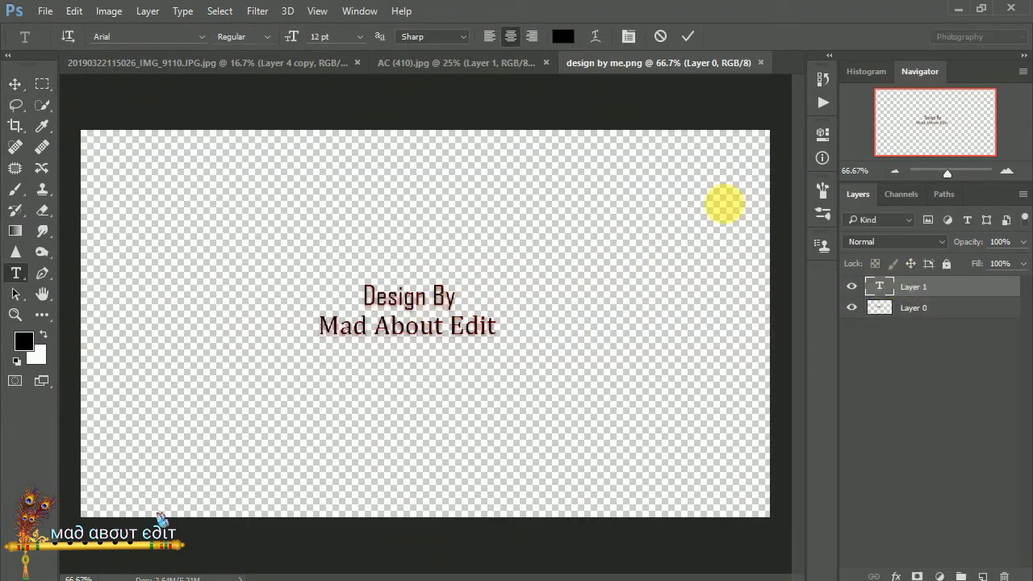
right_click(922, 291)
left_click(625, 173)
- Copy the "Design By Mad About Edit" artwork into the model composite and position it on the tram's red front below the window
left_click(15, 84)
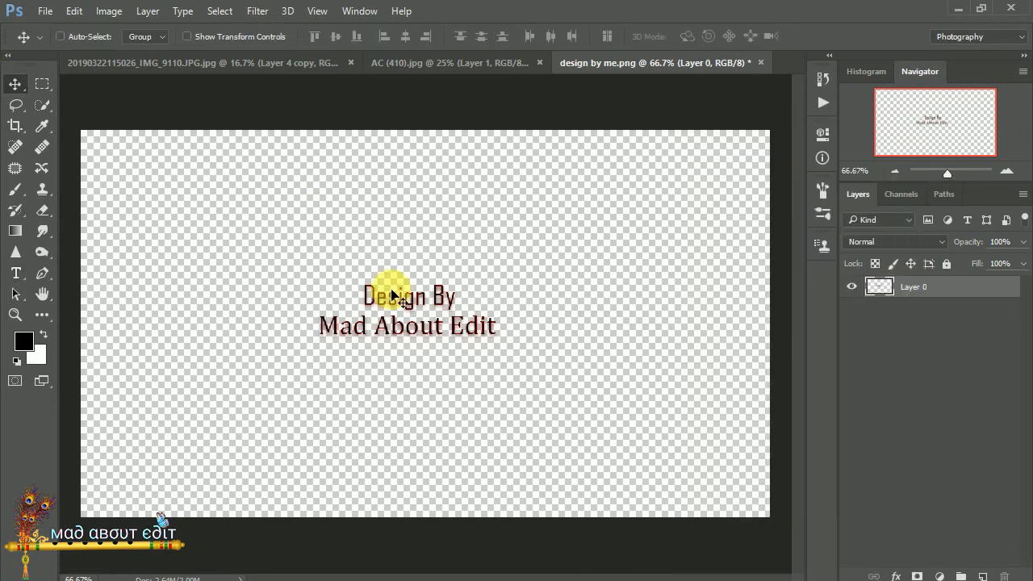
left_click_drag(386, 286, 501, 348)
key("ctrl+plus")
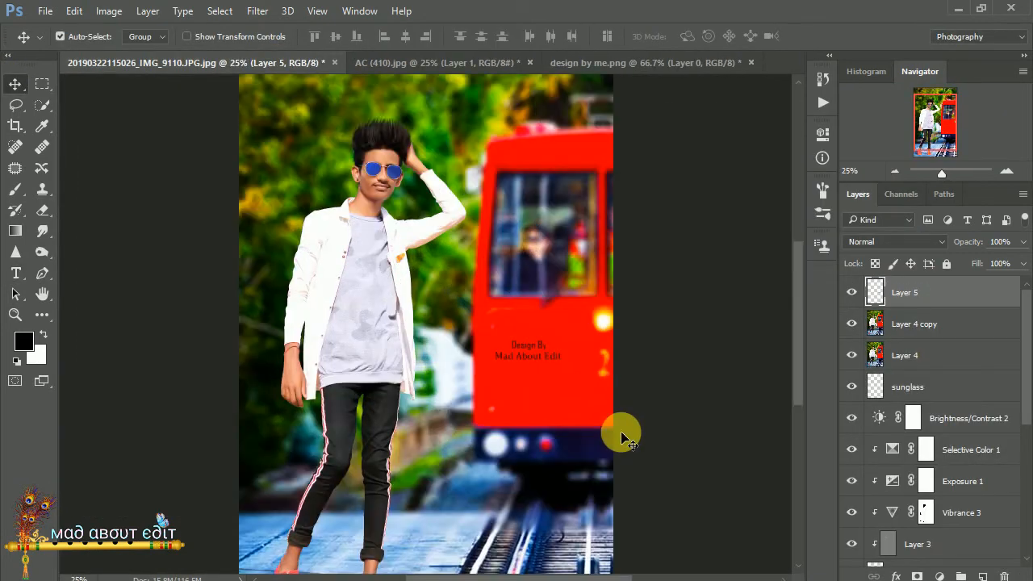
key("ctrl+plus")
left_click_drag(621, 432, 611, 429)
- Add a new empty layer above the "Design By Mad About Edit" layer
key("ctrl+minus")
key("ctrl+minus")
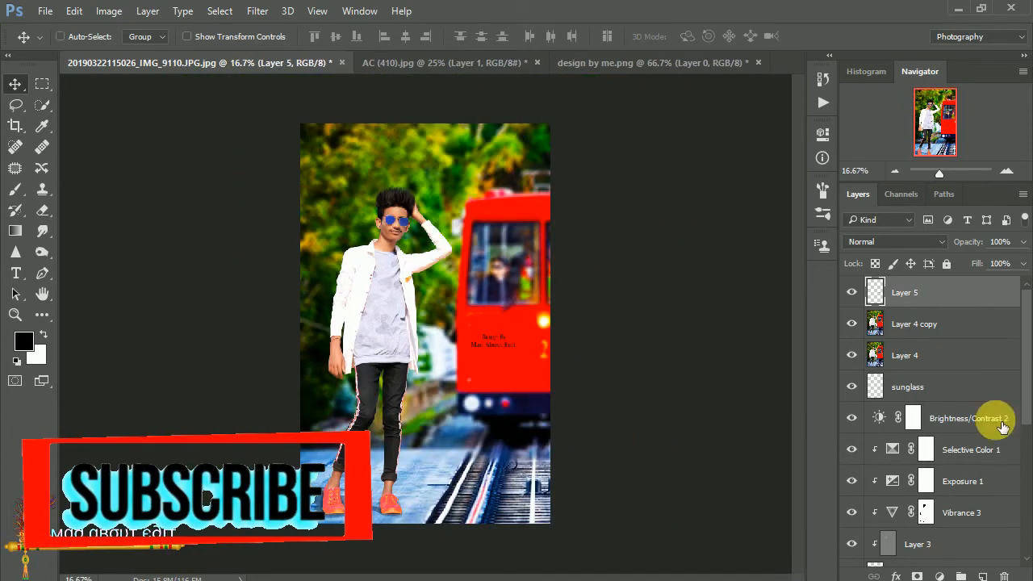
key("ctrl+shift+alt+n")
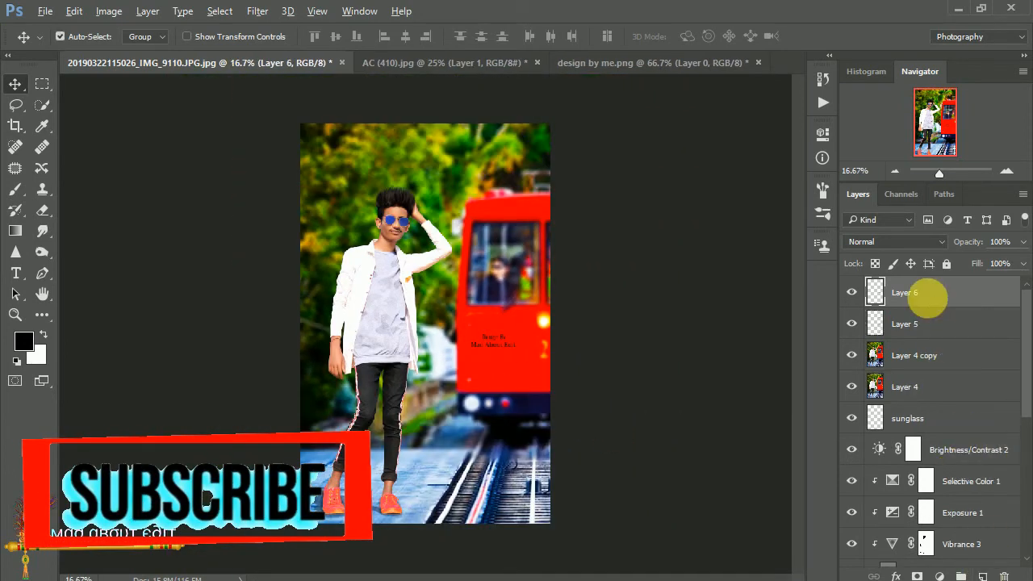